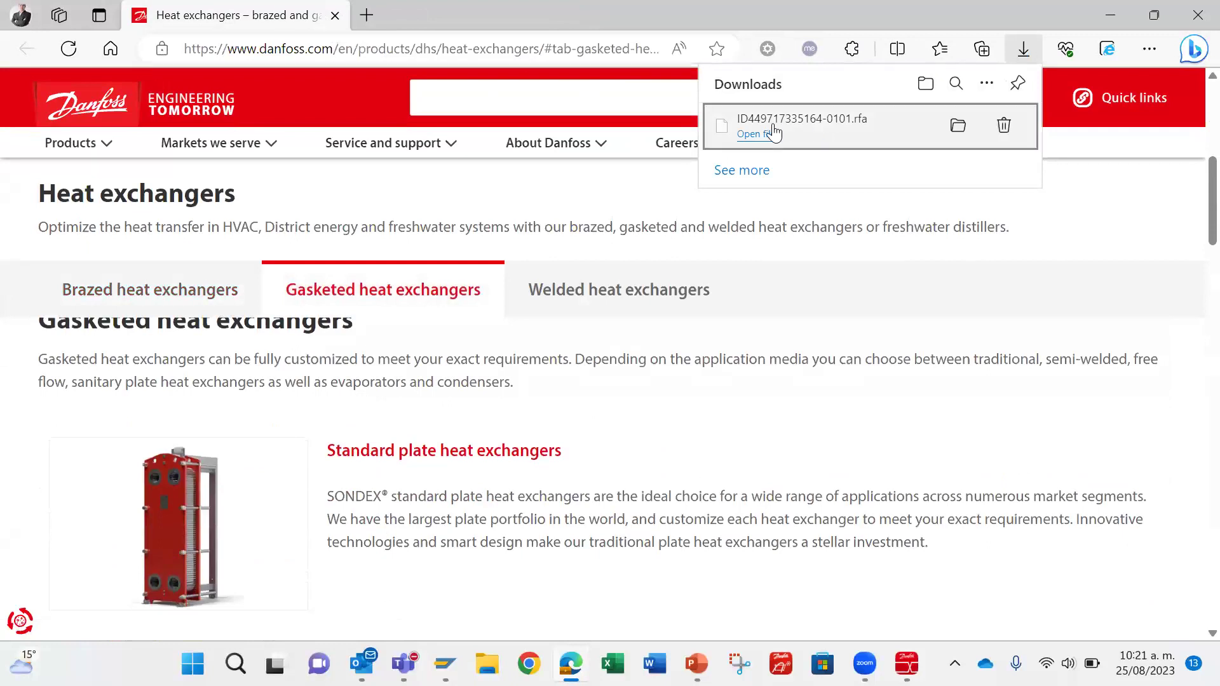
{"action": "left_click", "coordinate": [756, 133]}
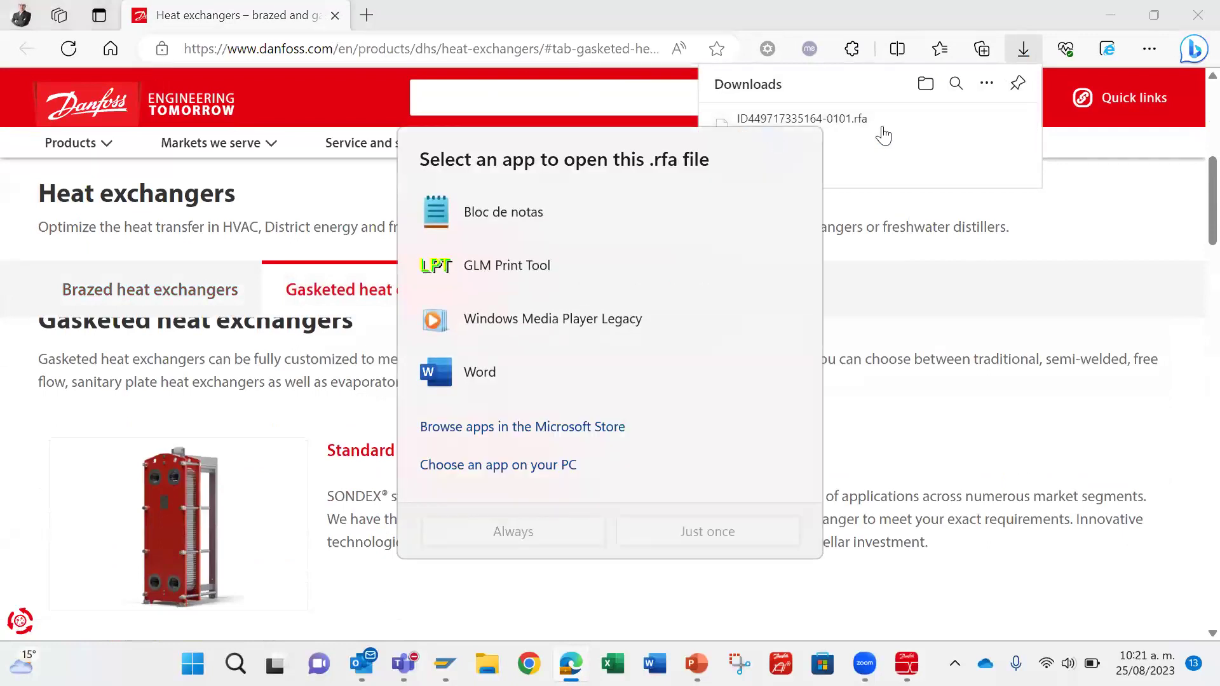
{"action": "left_click", "coordinate": [953, 127]}
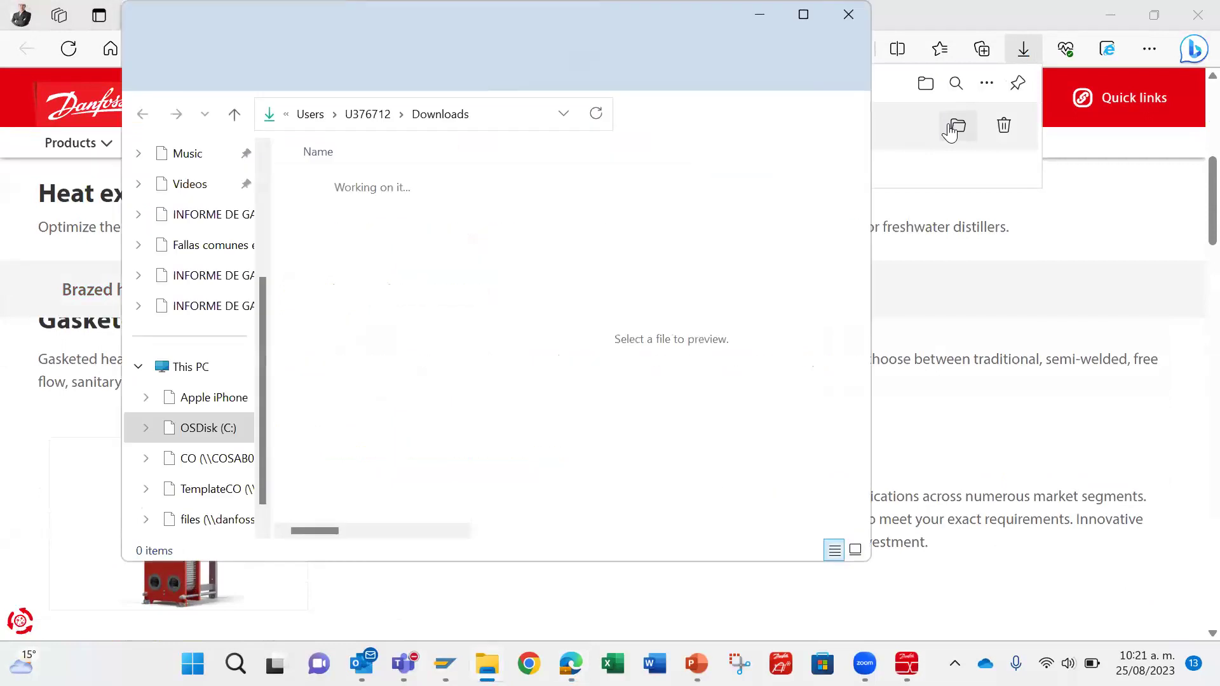
{"action": "left_click", "coordinate": [818, 13]}
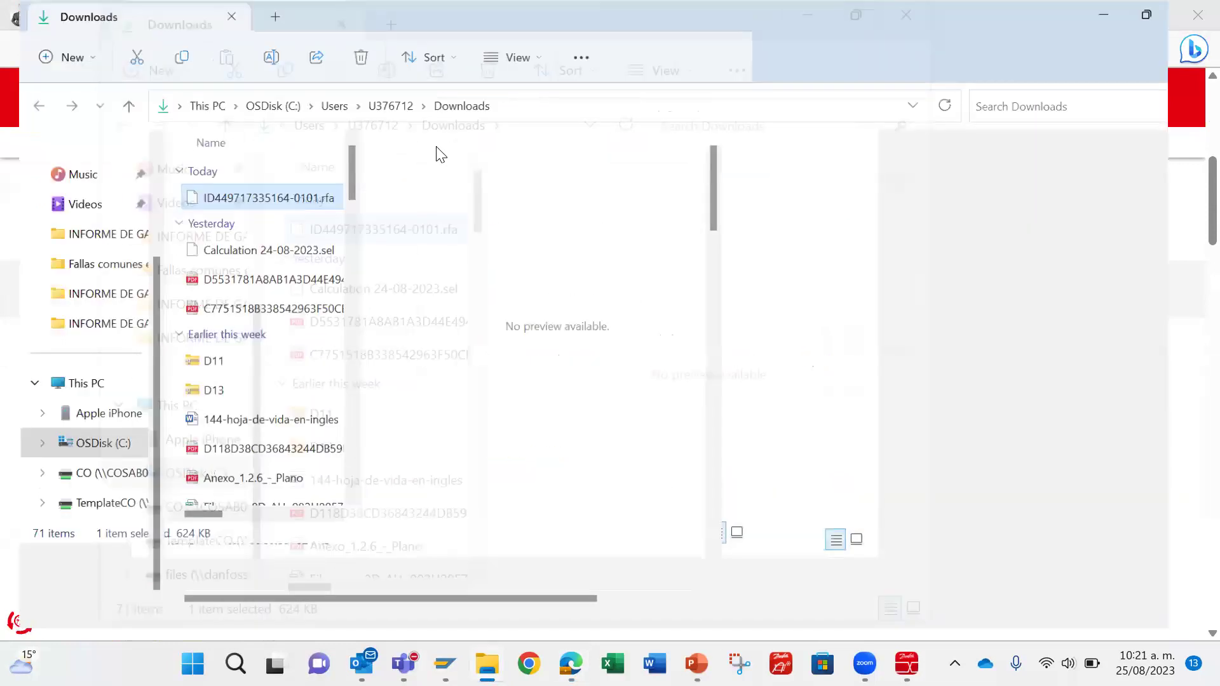
{"action": "double_click", "coordinate": [429, 200]}
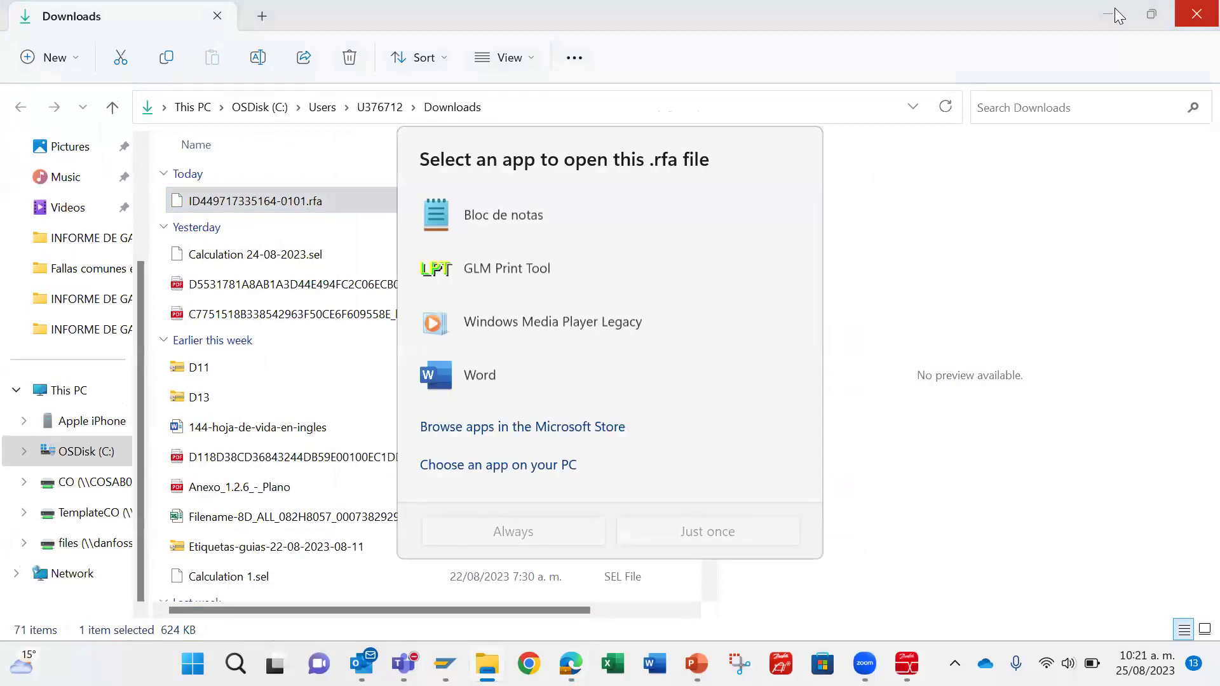
{"action": "left_click", "coordinate": [1111, 18]}
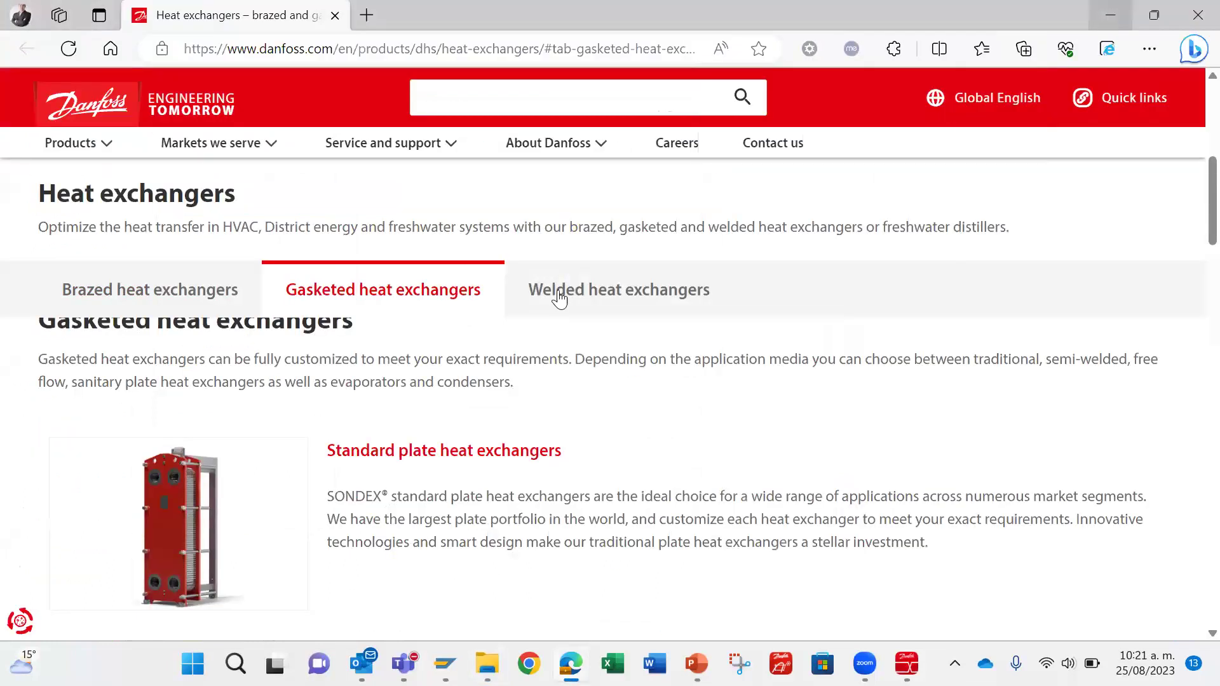
Step: Switch back to the HEXSelector Documents window and list the drawings for semi-welded heat exchangers
{"action": "key", "text": "alt+Tab"}
{"action": "key", "text": "alt+Tab"}
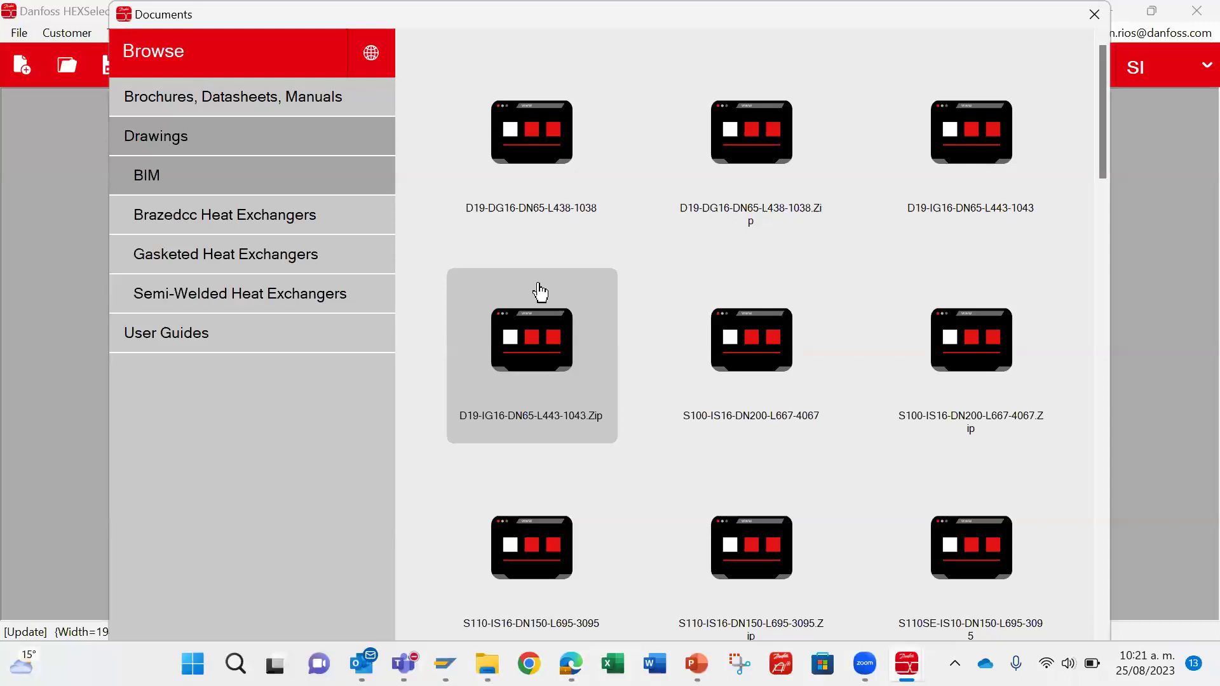
{"action": "left_click", "coordinate": [213, 216]}
{"action": "left_click", "coordinate": [229, 299]}
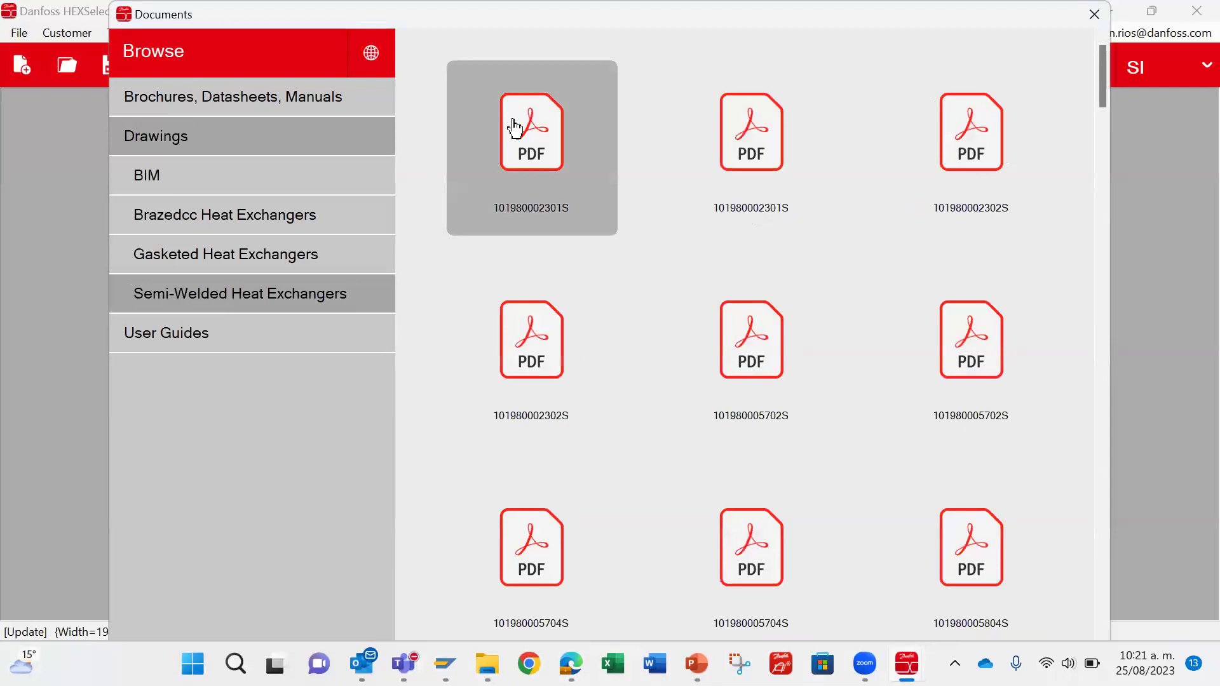
{"action": "left_click", "coordinate": [515, 128]}
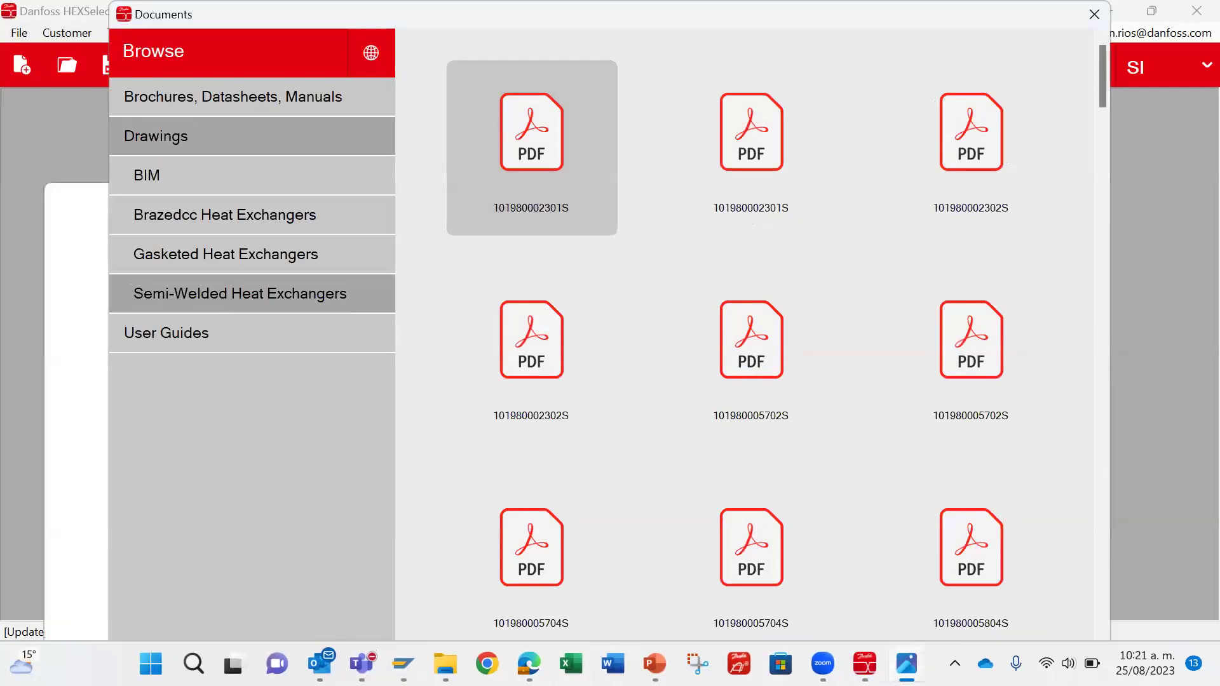
{"action": "mouse_move", "coordinate": [907, 664]}
{"action": "left_click", "coordinate": [980, 571]}
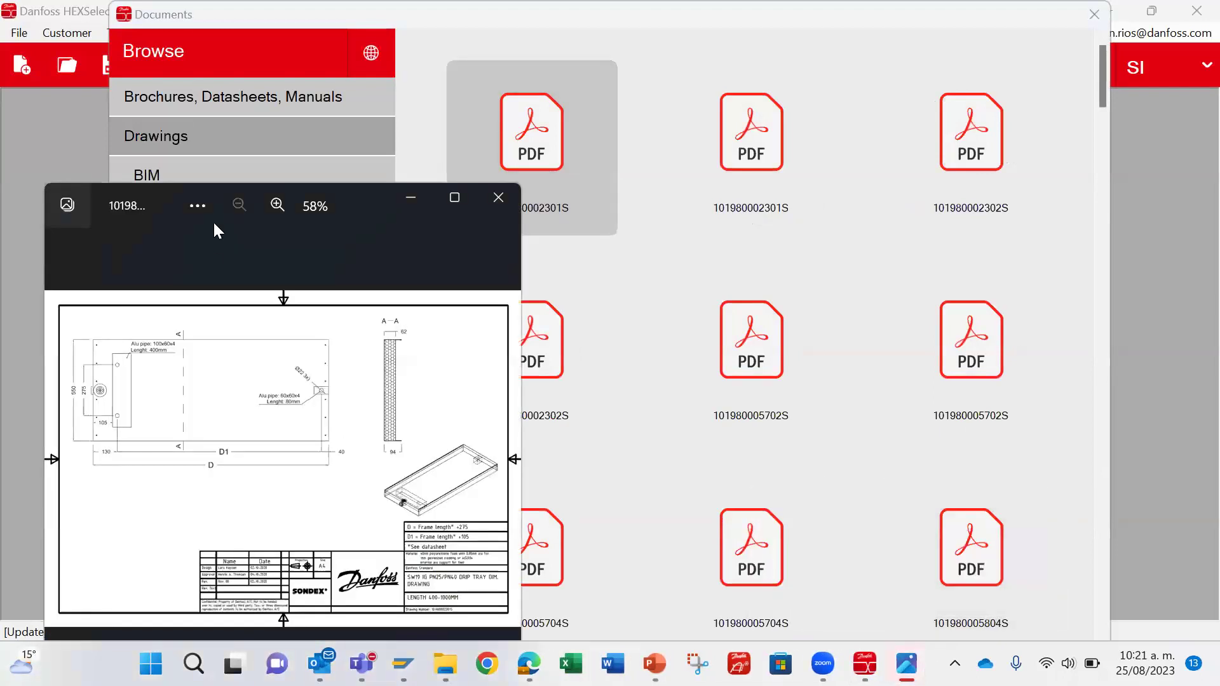
{"action": "left_click", "coordinate": [453, 198]}
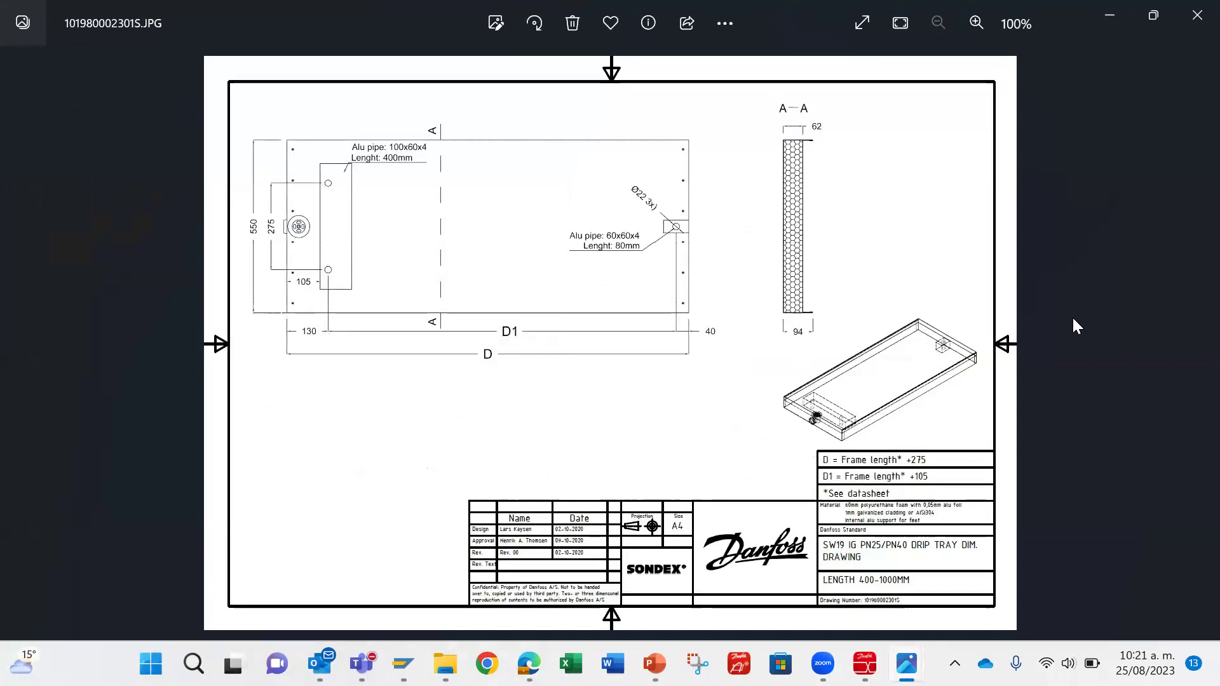
{"action": "left_click", "coordinate": [1194, 10]}
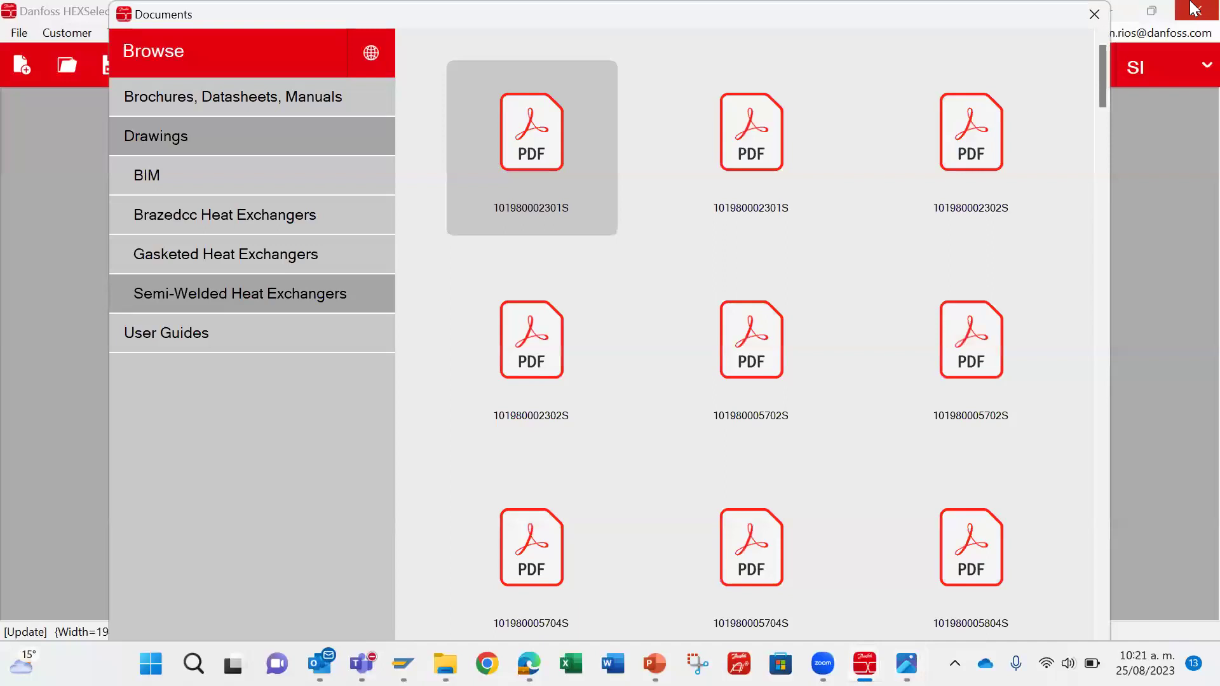
Step: Browse the available user guides and close the Documents window
{"action": "left_click", "coordinate": [350, 337]}
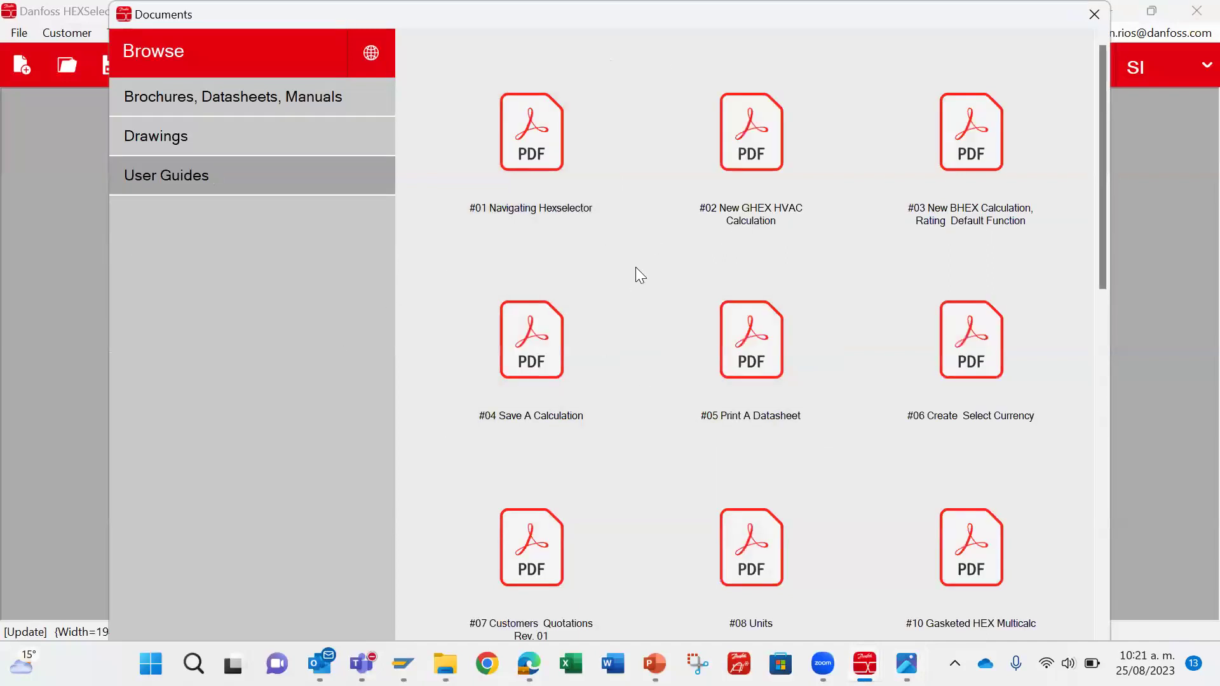
{"action": "scroll", "coordinate": [637, 272], "scroll_direction": "down", "scroll_amount": 7}
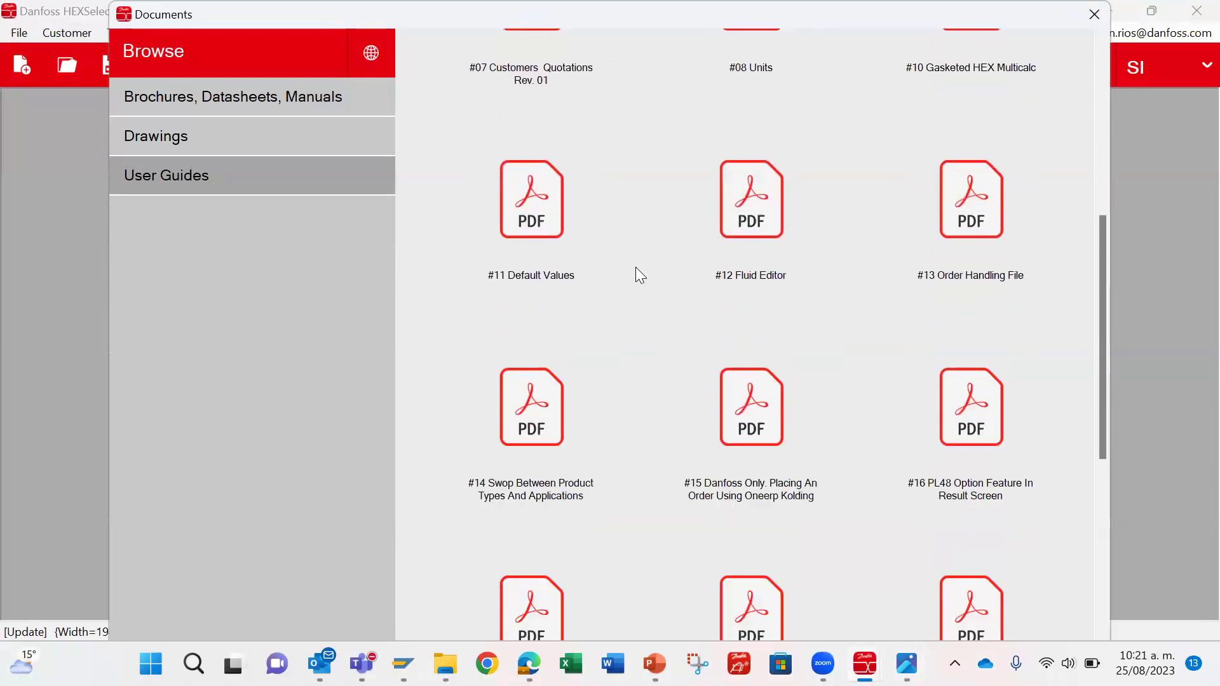
{"action": "scroll", "coordinate": [637, 272], "scroll_direction": "down", "scroll_amount": 5}
{"action": "scroll", "coordinate": [637, 272], "scroll_direction": "up", "scroll_amount": 8}
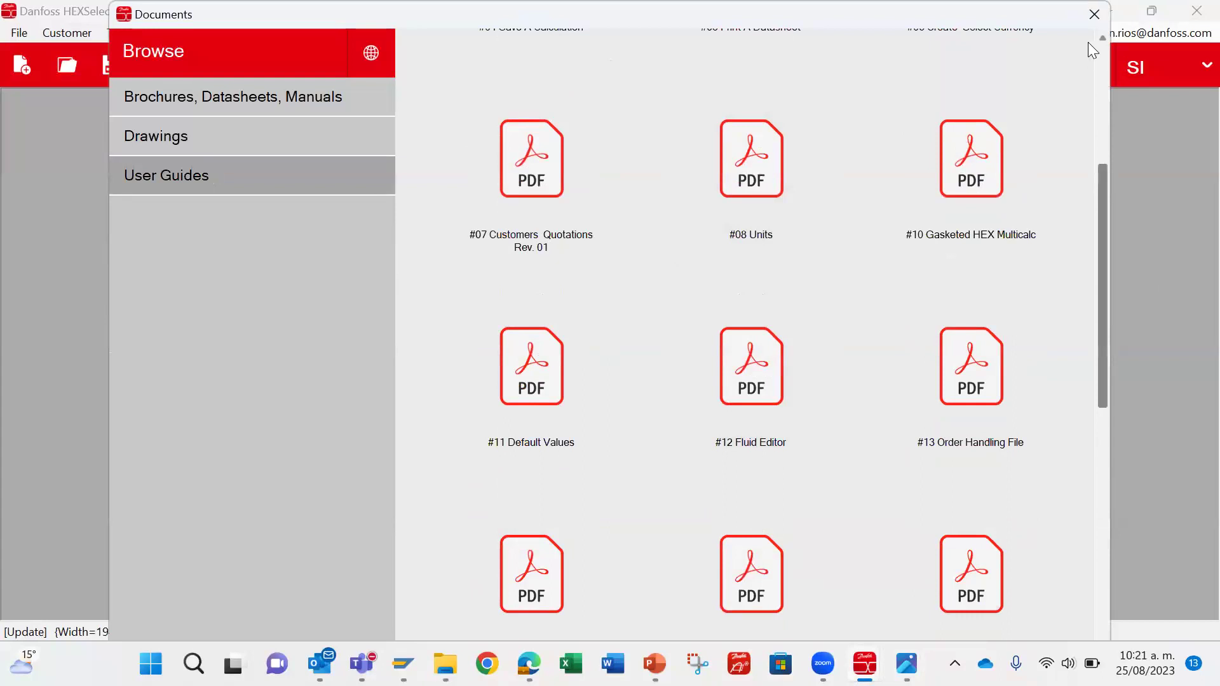
{"action": "left_click", "coordinate": [1094, 14]}
Step: Create two GHEX calculations named Calculation 1 for the Industry segment and General 57.0 application
{"action": "left_click", "coordinate": [24, 78]}
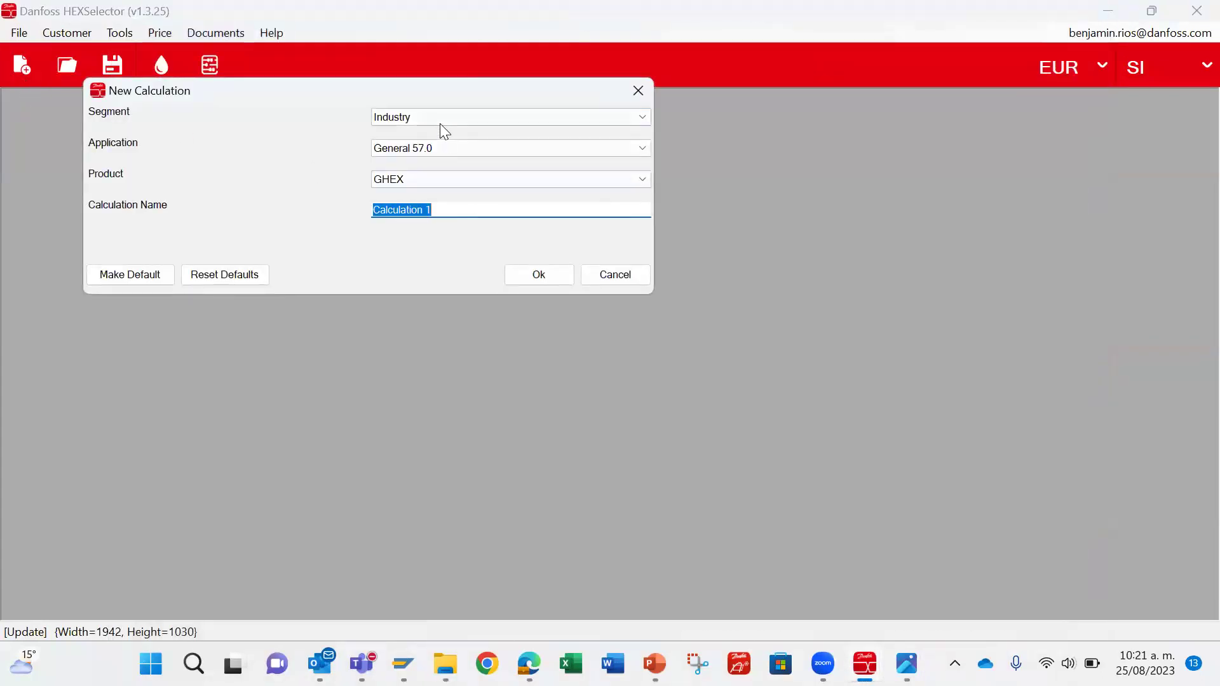
{"action": "left_click", "coordinate": [442, 123]}
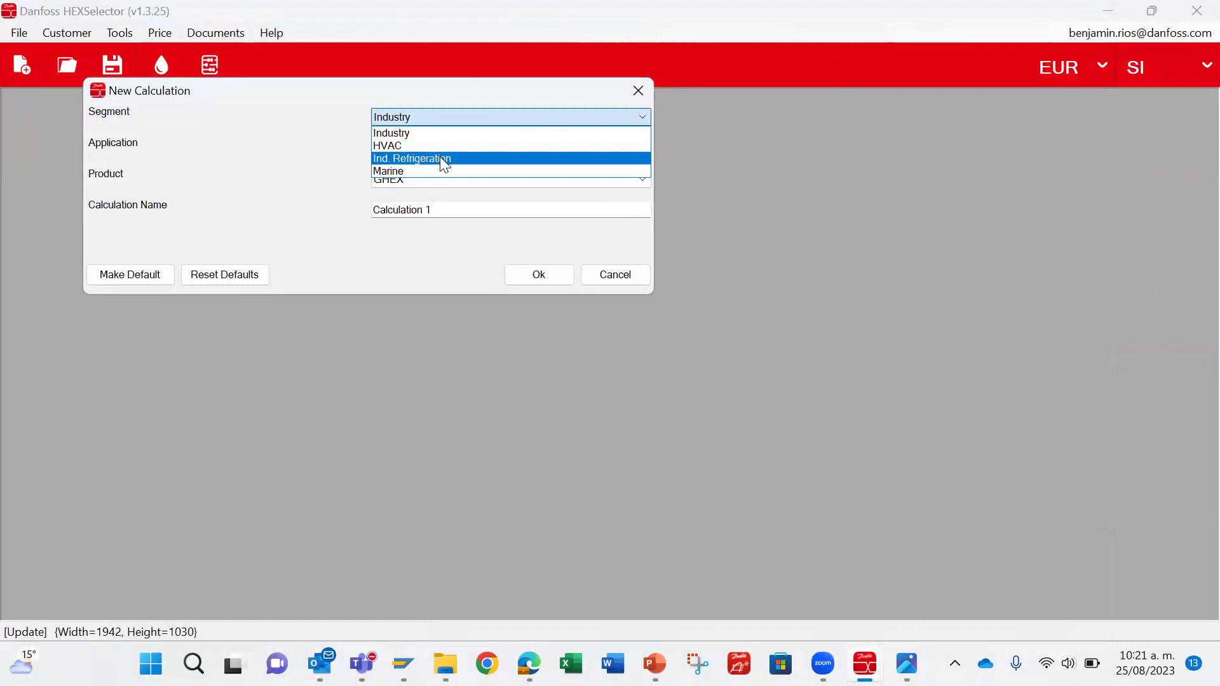
{"action": "left_click", "coordinate": [330, 150]}
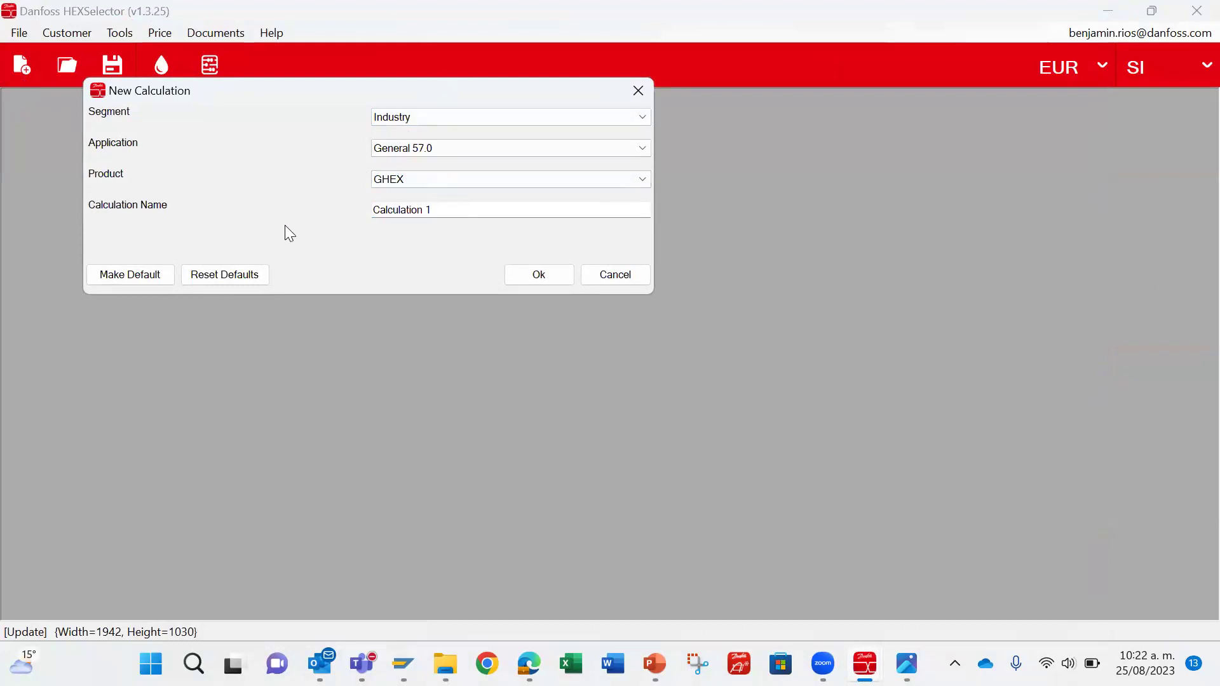
{"action": "left_click", "coordinate": [487, 209]}
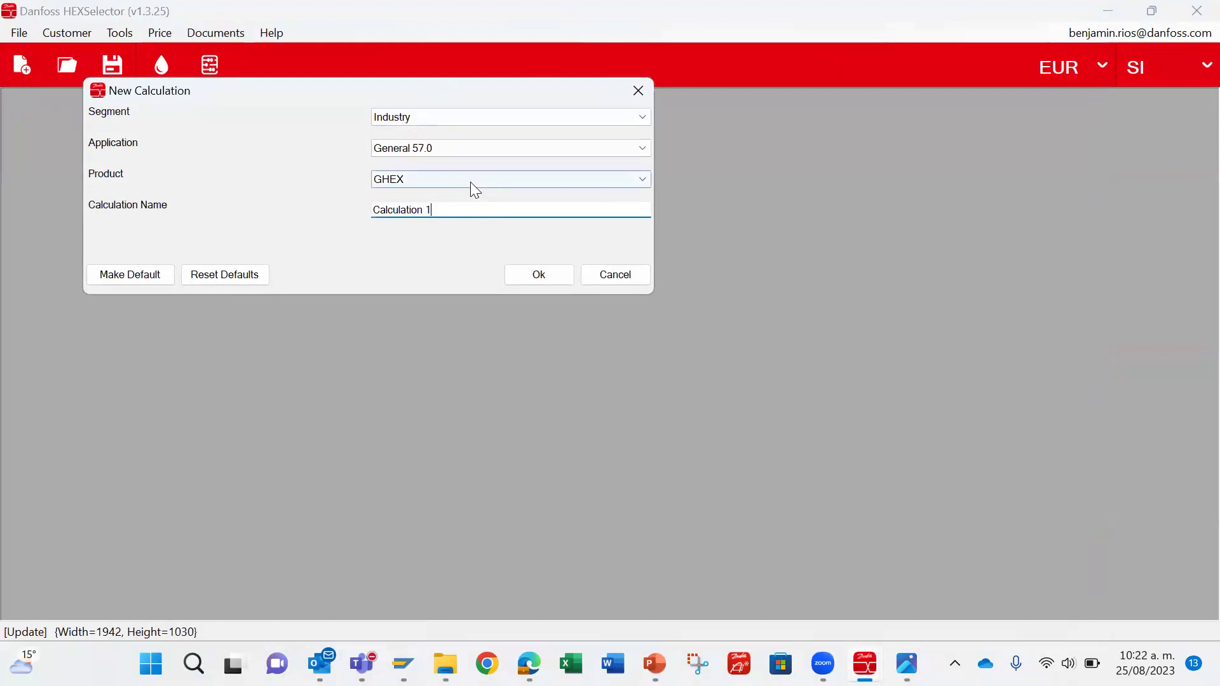
{"action": "left_click", "coordinate": [535, 274]}
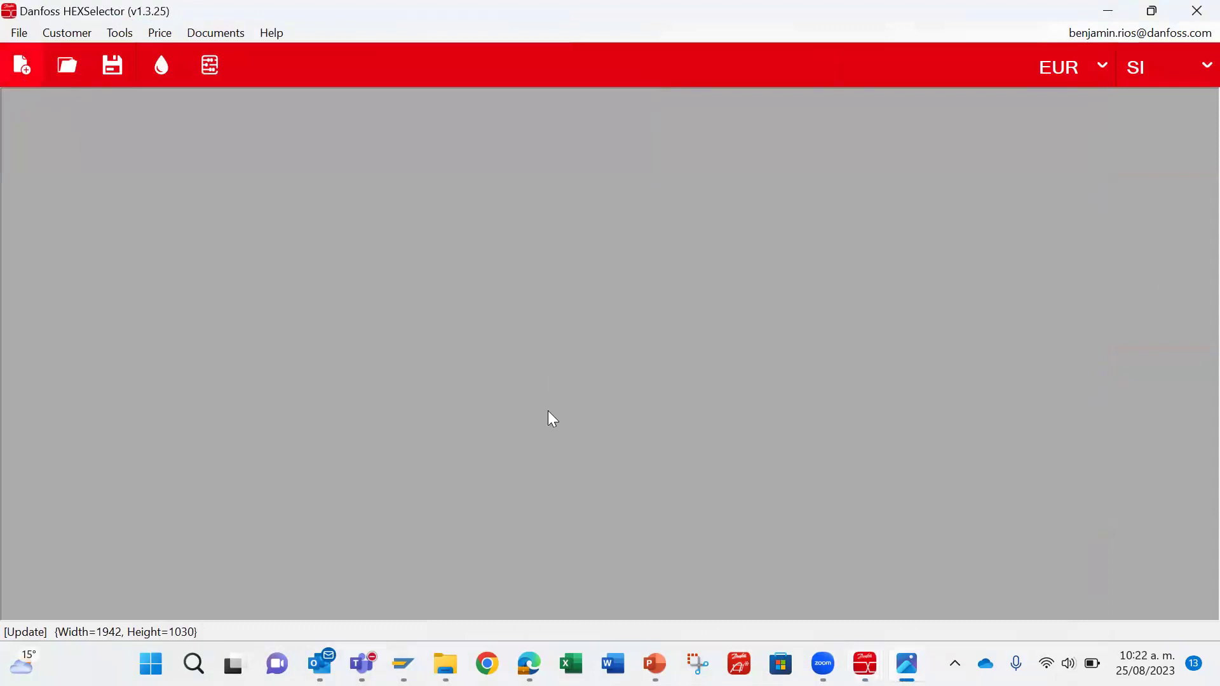
{"action": "left_click", "coordinate": [21, 65]}
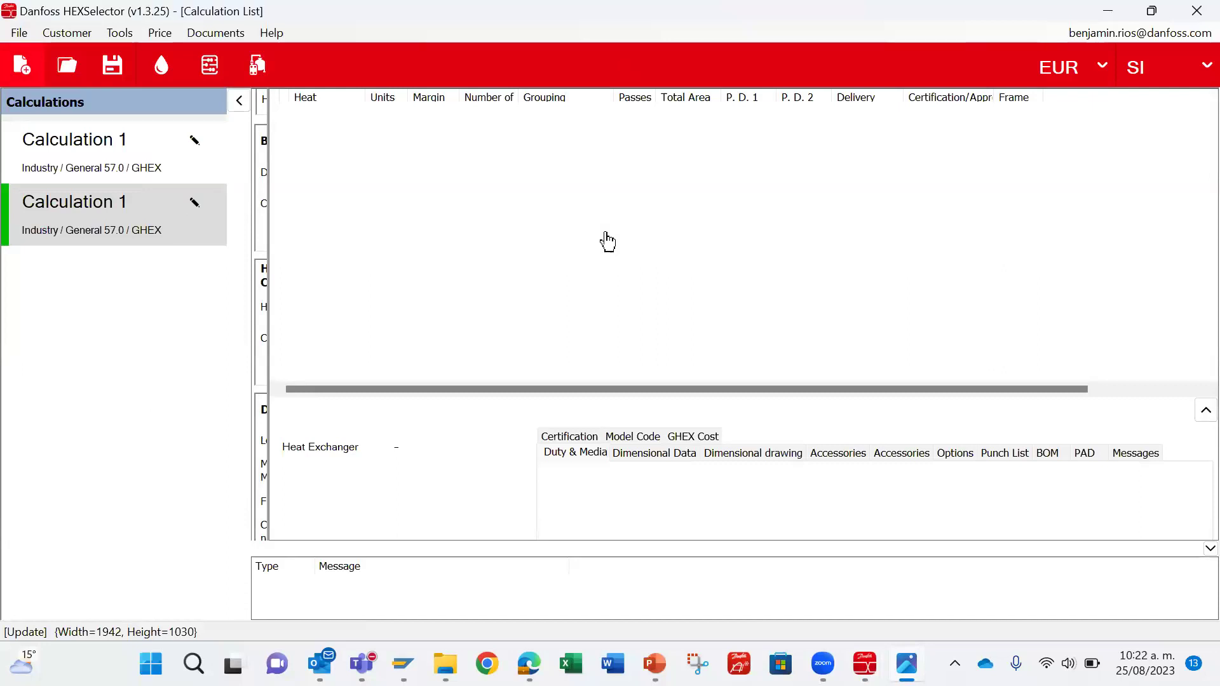
Step: Widen the calculation input pane and set the Side 1 fluid to Propanol, leaving Side 2 as Water
{"action": "left_click", "coordinate": [239, 102]}
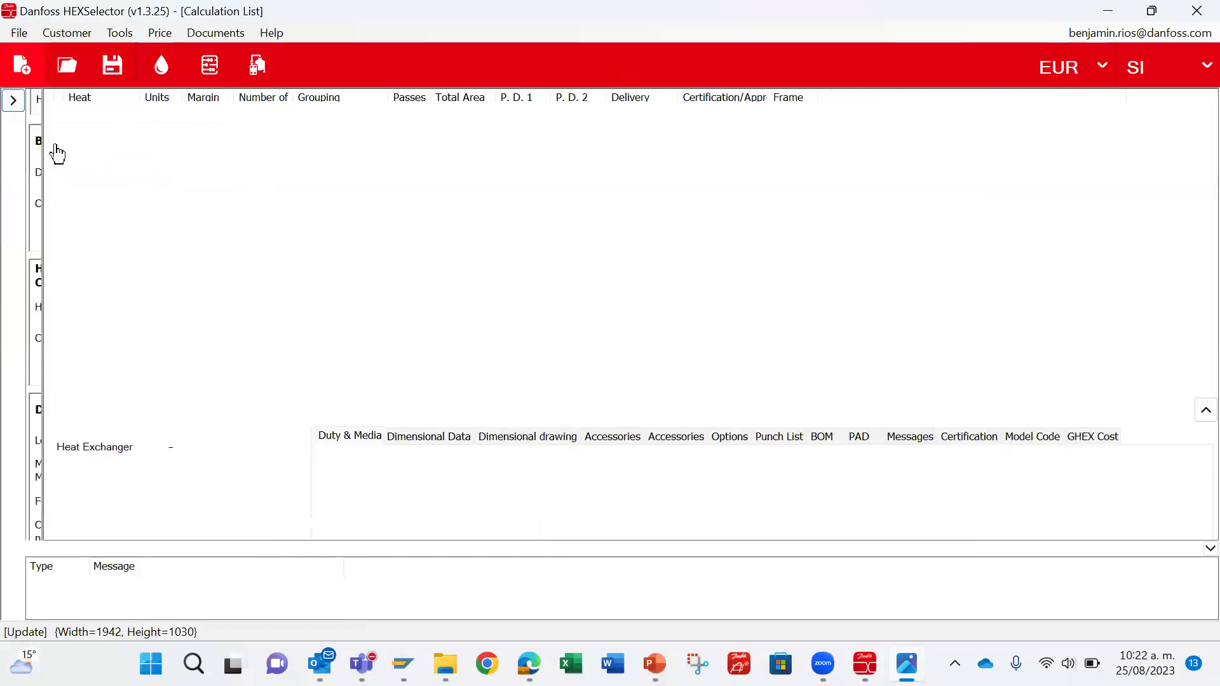
{"action": "left_click_drag", "start_coordinate": [42, 148], "coordinate": [343, 193]}
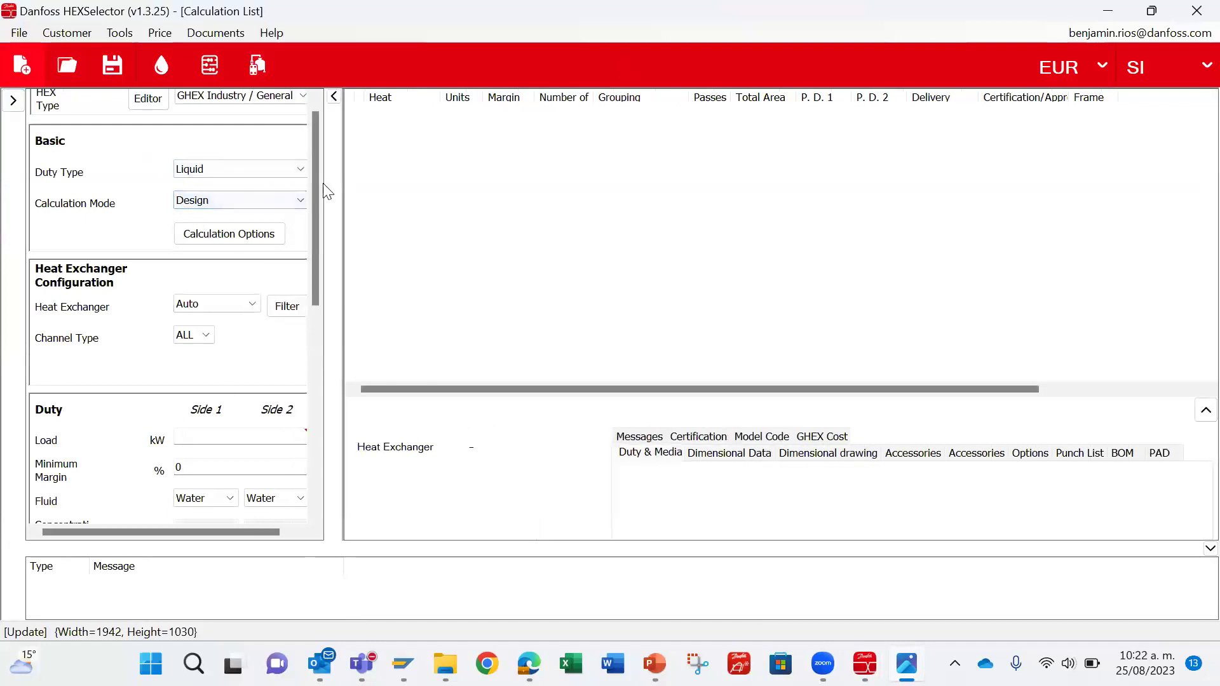
{"action": "left_click", "coordinate": [226, 504]}
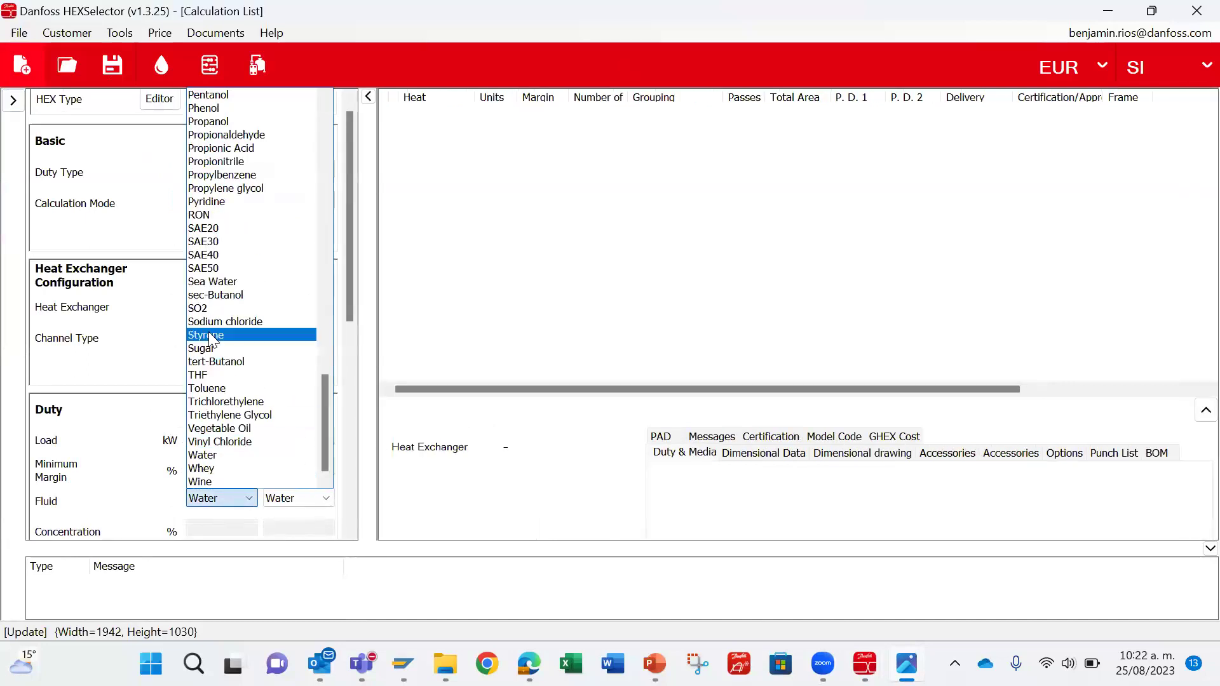
{"action": "scroll", "coordinate": [240, 219], "scroll_direction": "up", "scroll_amount": 10}
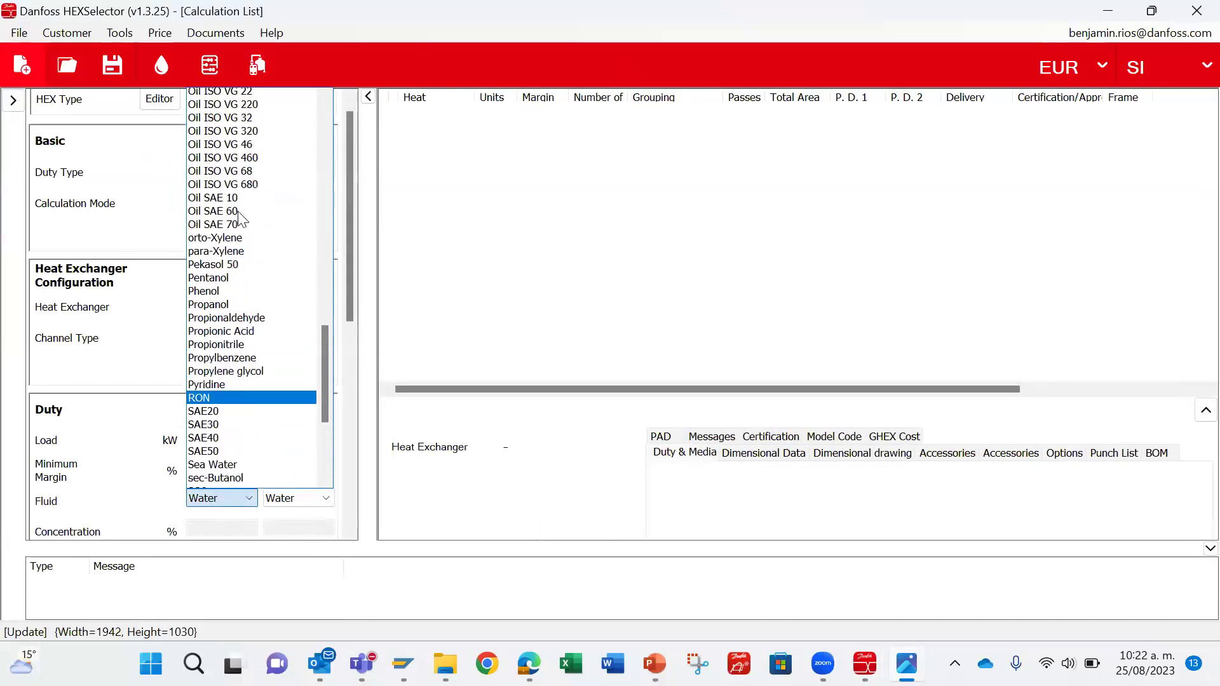
{"action": "scroll", "coordinate": [235, 232], "scroll_direction": "up", "scroll_amount": 4}
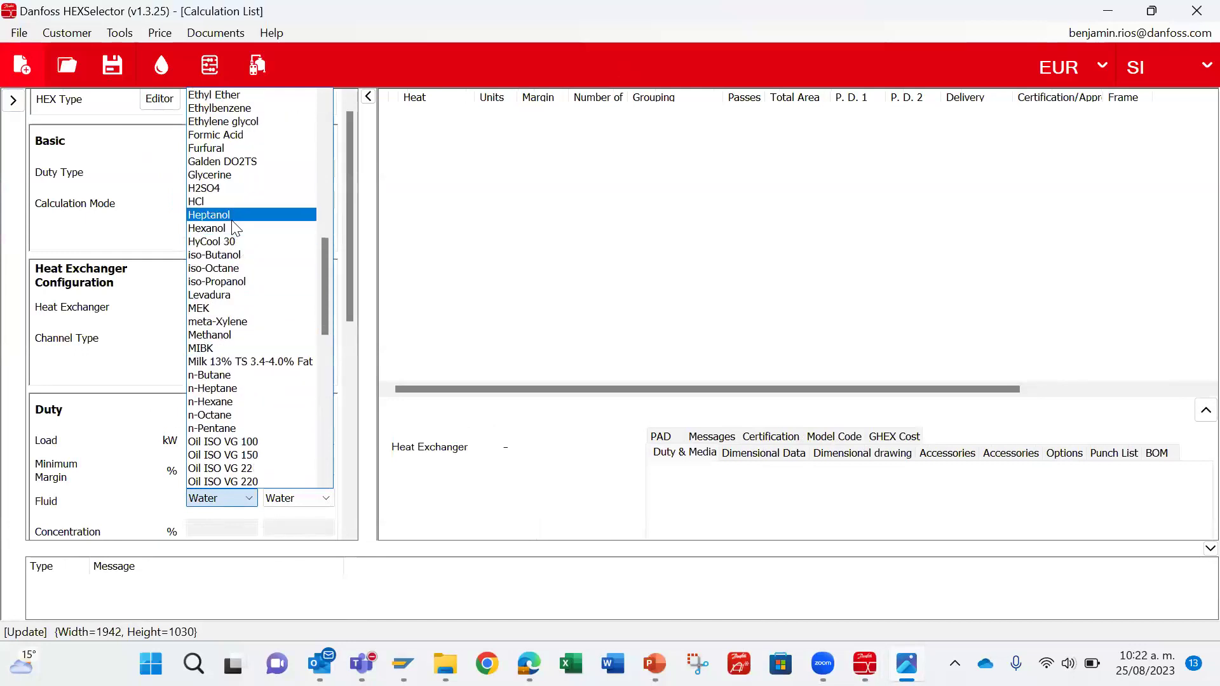
{"action": "scroll", "coordinate": [235, 229], "scroll_direction": "up", "scroll_amount": 12}
{"action": "scroll", "coordinate": [235, 310], "scroll_direction": "up", "scroll_amount": 3}
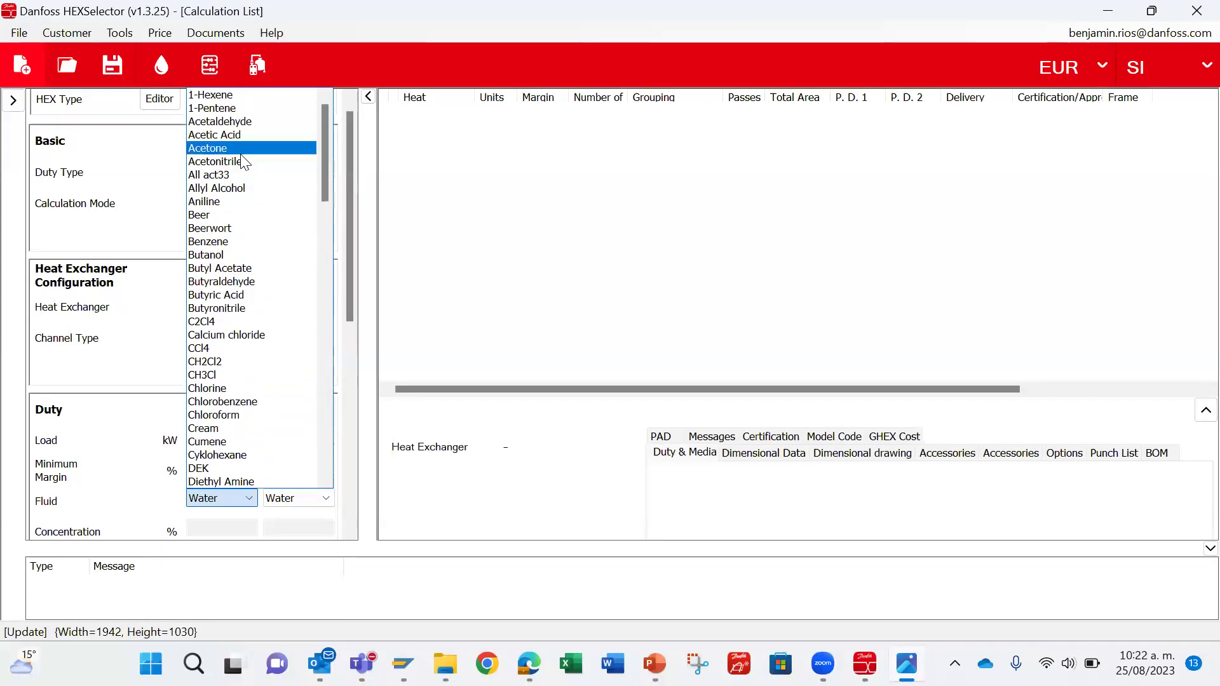
{"action": "scroll", "coordinate": [247, 254], "scroll_direction": "down", "scroll_amount": 7}
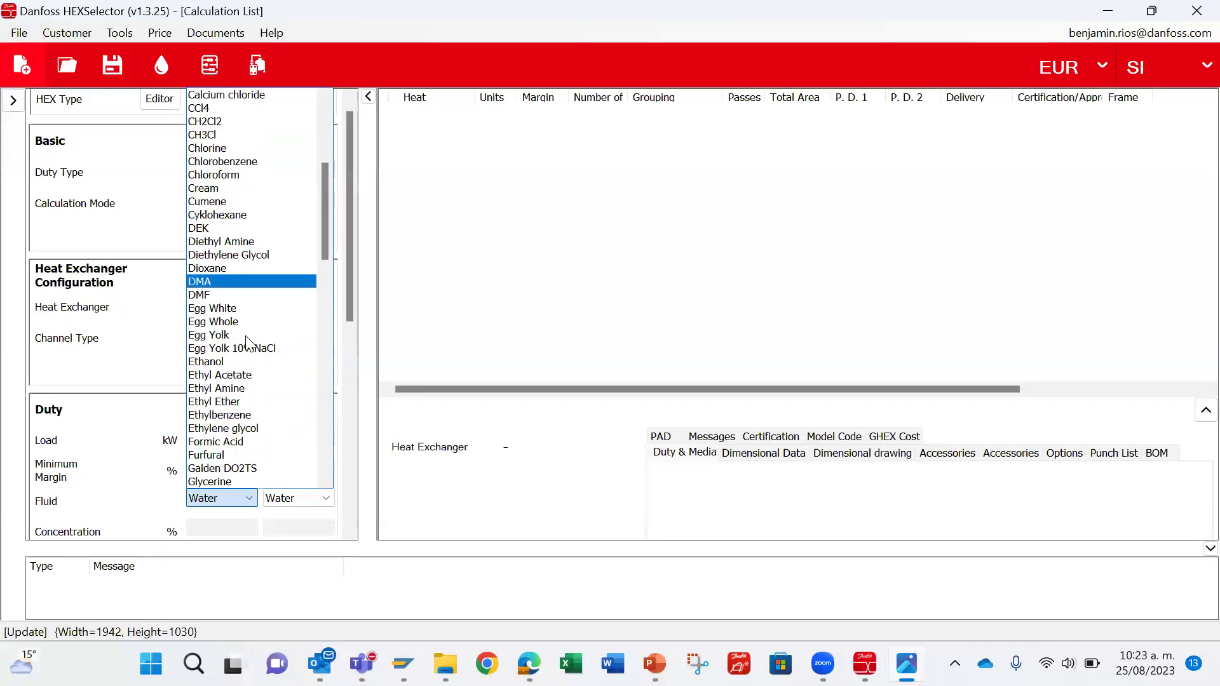
{"action": "scroll", "coordinate": [248, 343], "scroll_direction": "down", "scroll_amount": 20}
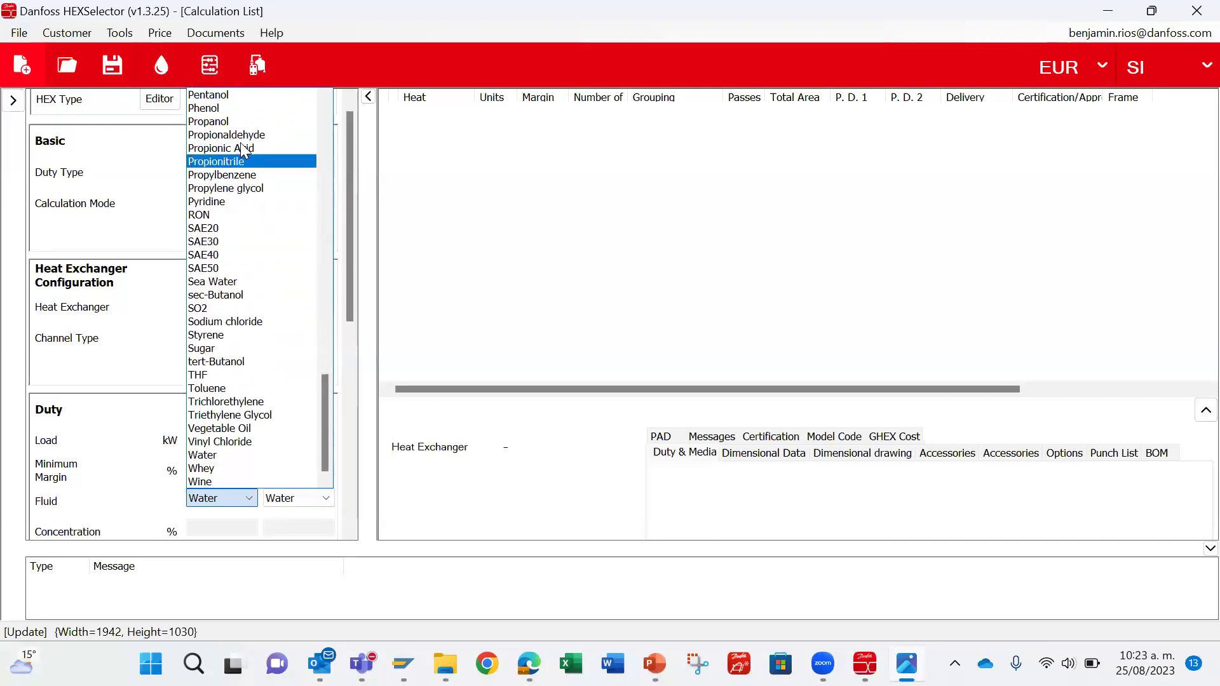
{"action": "left_click", "coordinate": [241, 124]}
{"action": "left_click", "coordinate": [292, 500]}
{"action": "left_click", "coordinate": [292, 499]}
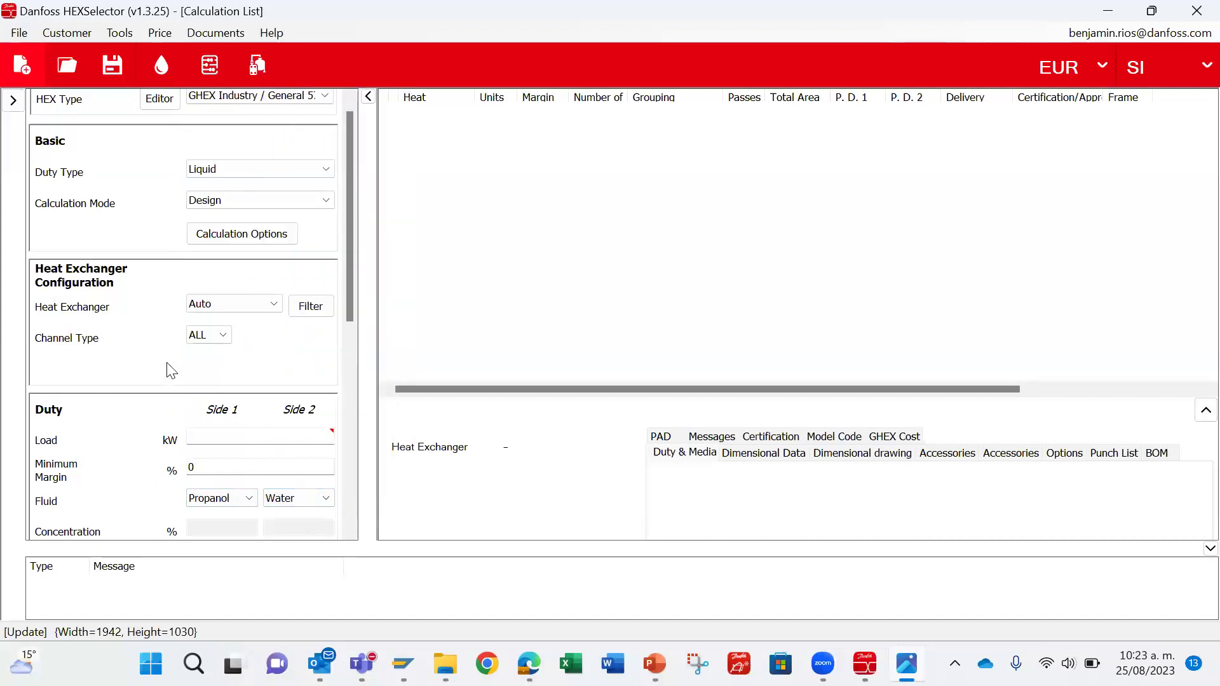
Step: Review the calculation's heat exchanger configuration and its duty inputs through flow rate and maximum pressure drop
{"action": "scroll", "coordinate": [170, 370], "scroll_direction": "down", "scroll_amount": 6}
{"action": "scroll", "coordinate": [170, 370], "scroll_direction": "up", "scroll_amount": 4}
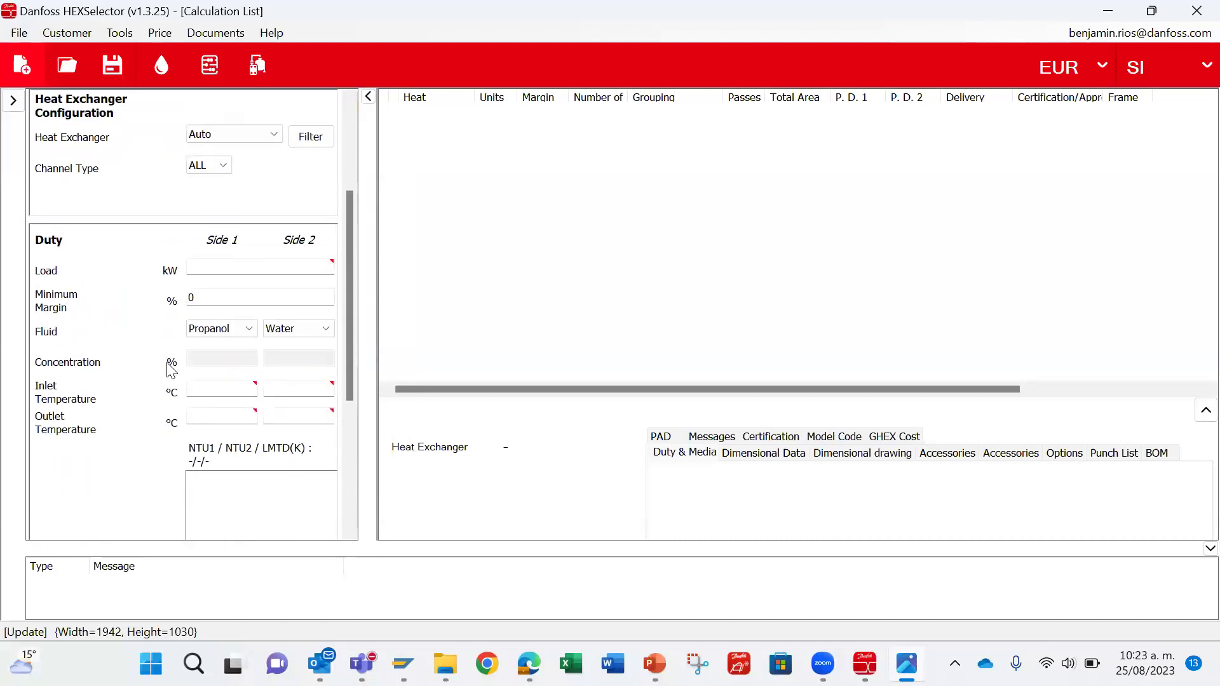
{"action": "scroll", "coordinate": [170, 370], "scroll_direction": "up", "scroll_amount": 3}
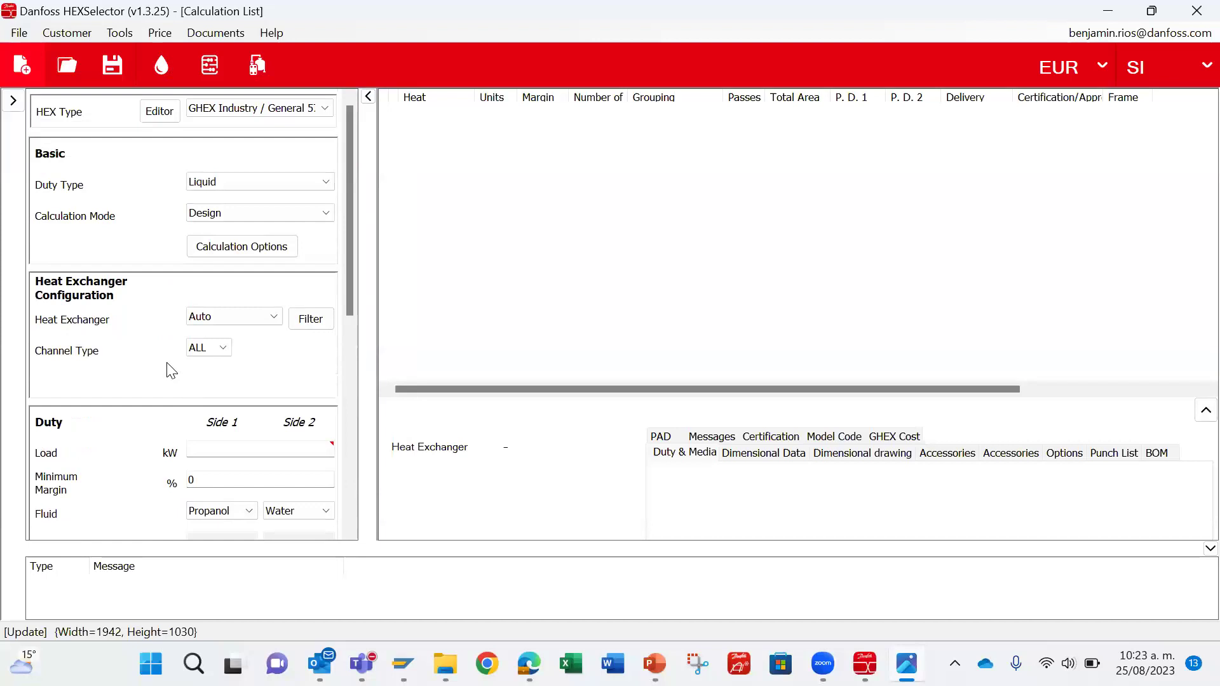
{"action": "scroll", "coordinate": [198, 464], "scroll_direction": "down", "scroll_amount": 4}
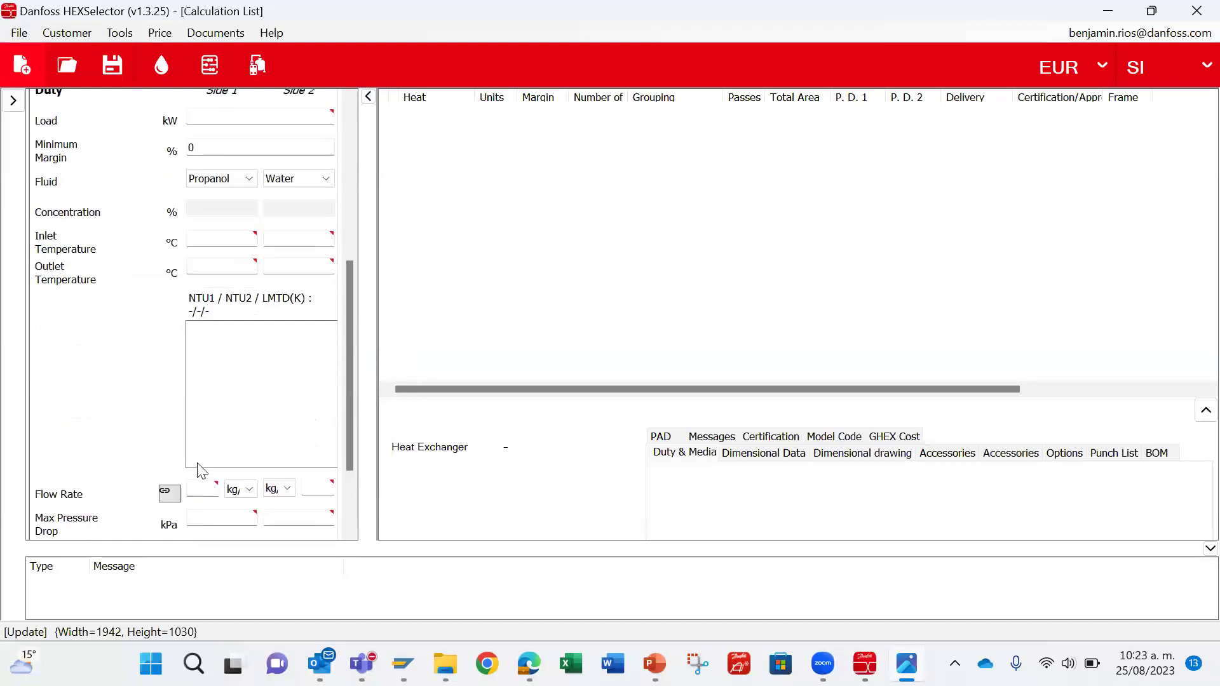
{"action": "left_click", "coordinate": [244, 179]}
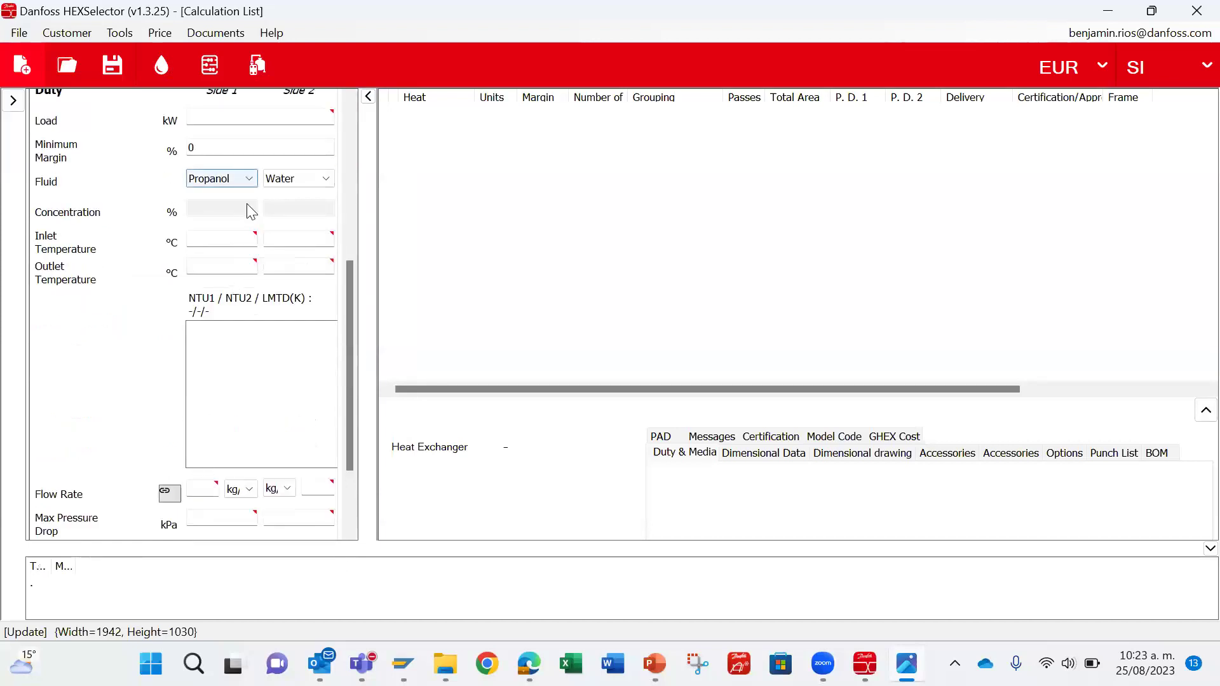
Step: Start a new fluid in the fluid editor and view its specific heat, thermal conduction, viscosity and density data
{"action": "left_click", "coordinate": [157, 64]}
{"action": "left_click", "coordinate": [161, 67]}
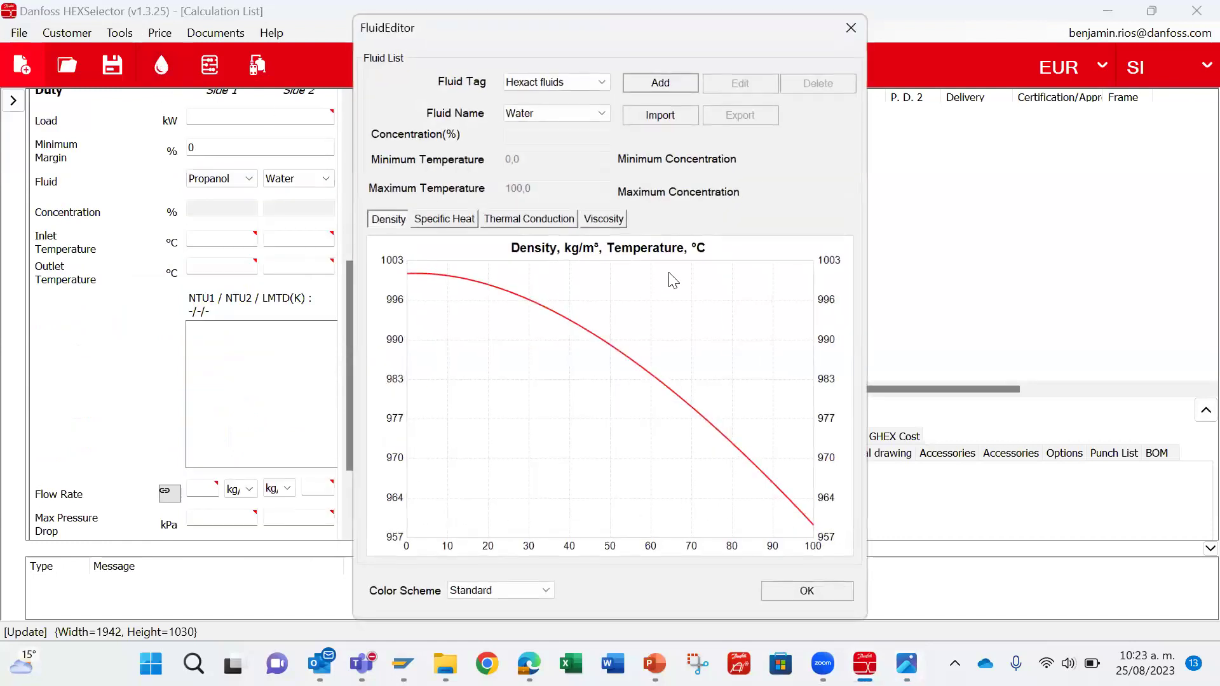
{"action": "left_click", "coordinate": [660, 83]}
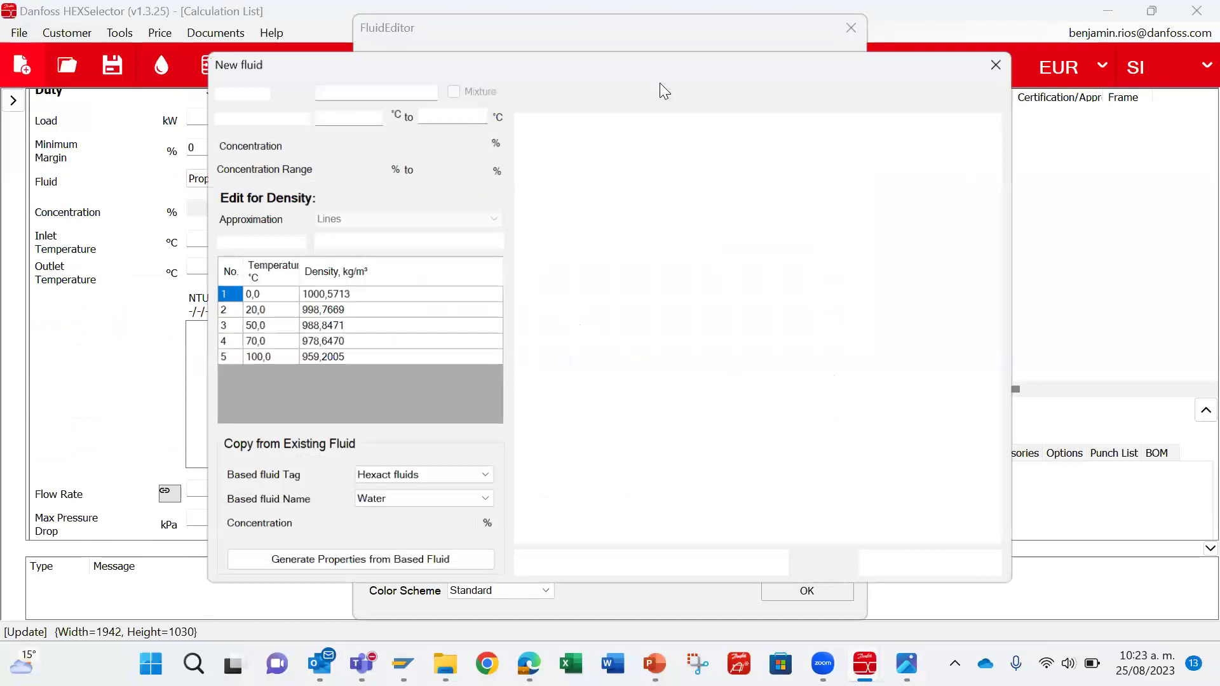
{"action": "left_click", "coordinate": [600, 90]}
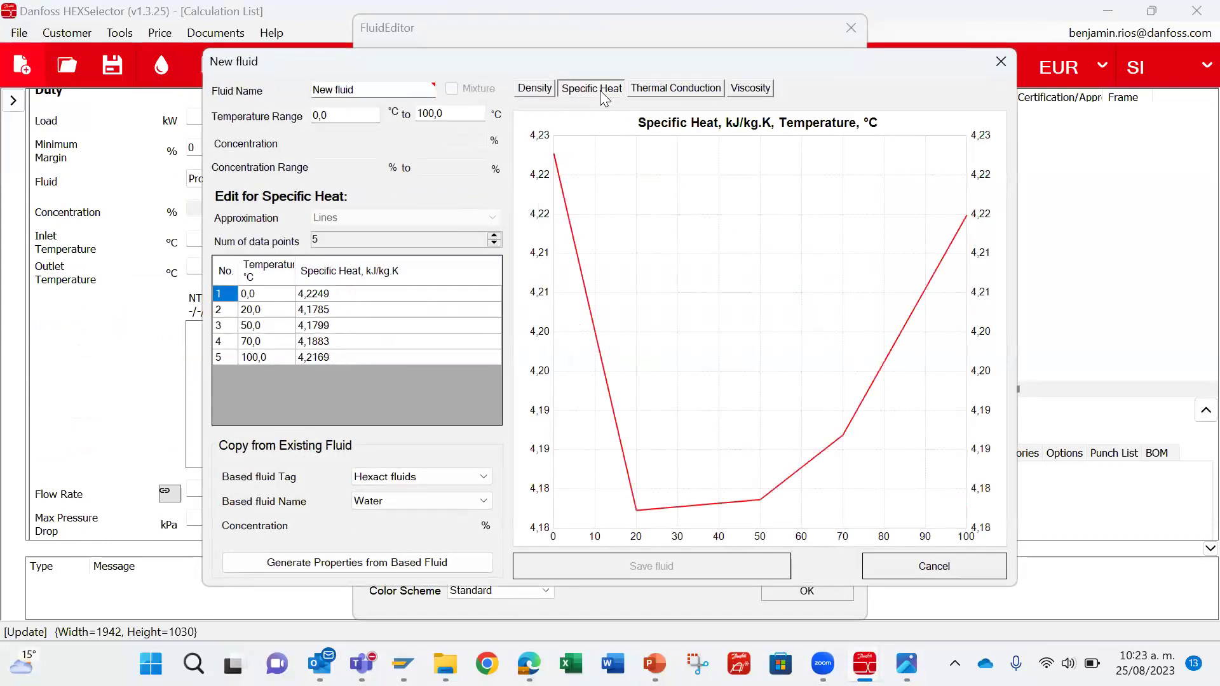
{"action": "left_click", "coordinate": [655, 90]}
{"action": "left_click", "coordinate": [743, 89]}
{"action": "left_click", "coordinate": [527, 89]}
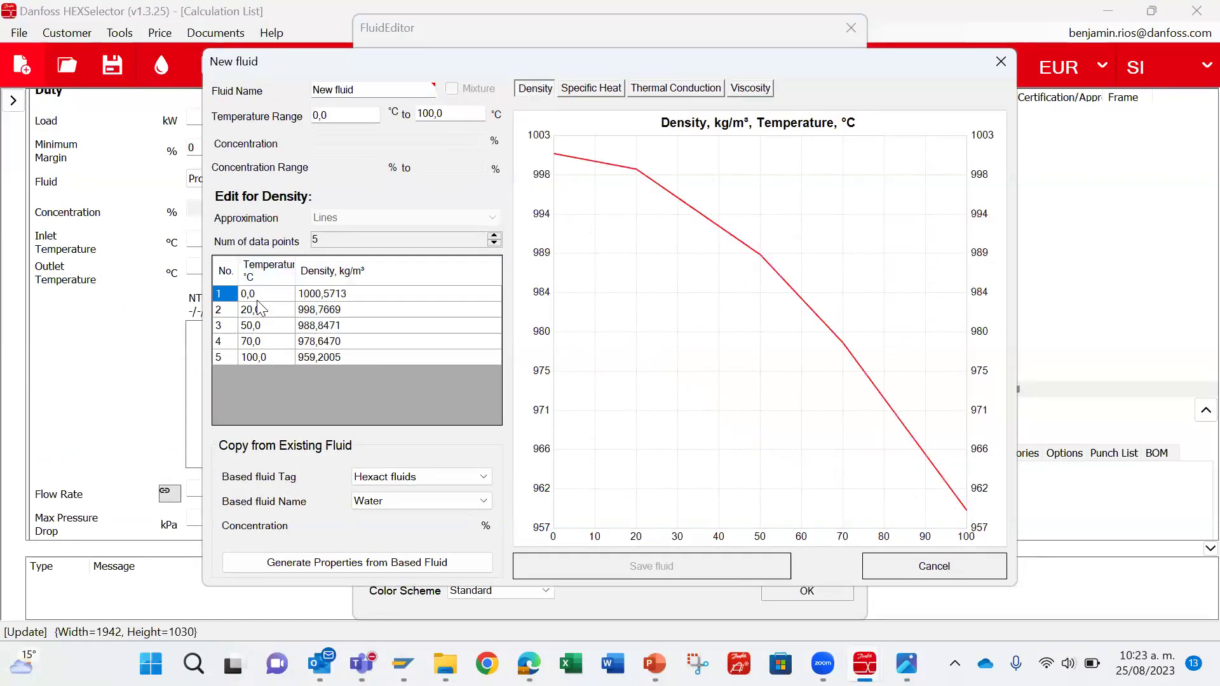
Step: Try reducing the new fluid's density table to 3 data points, view its other property tables, and close the fluid editor without saving
{"action": "left_click", "coordinate": [494, 244]}
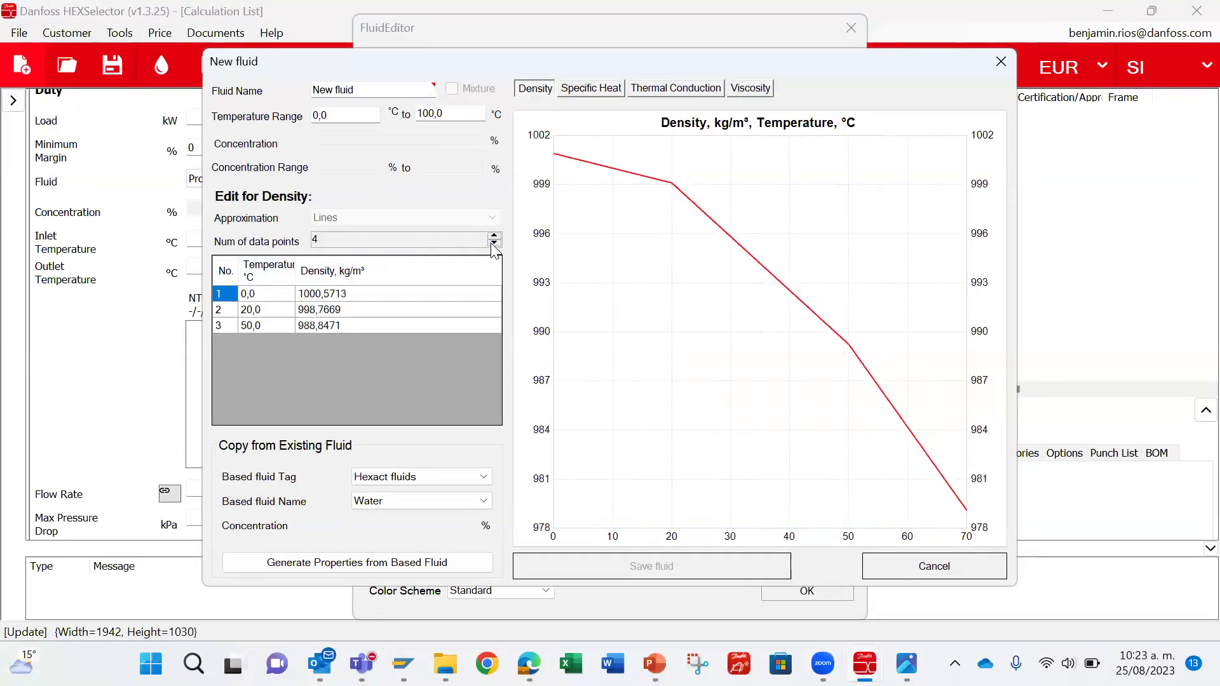
{"action": "left_click", "coordinate": [494, 244]}
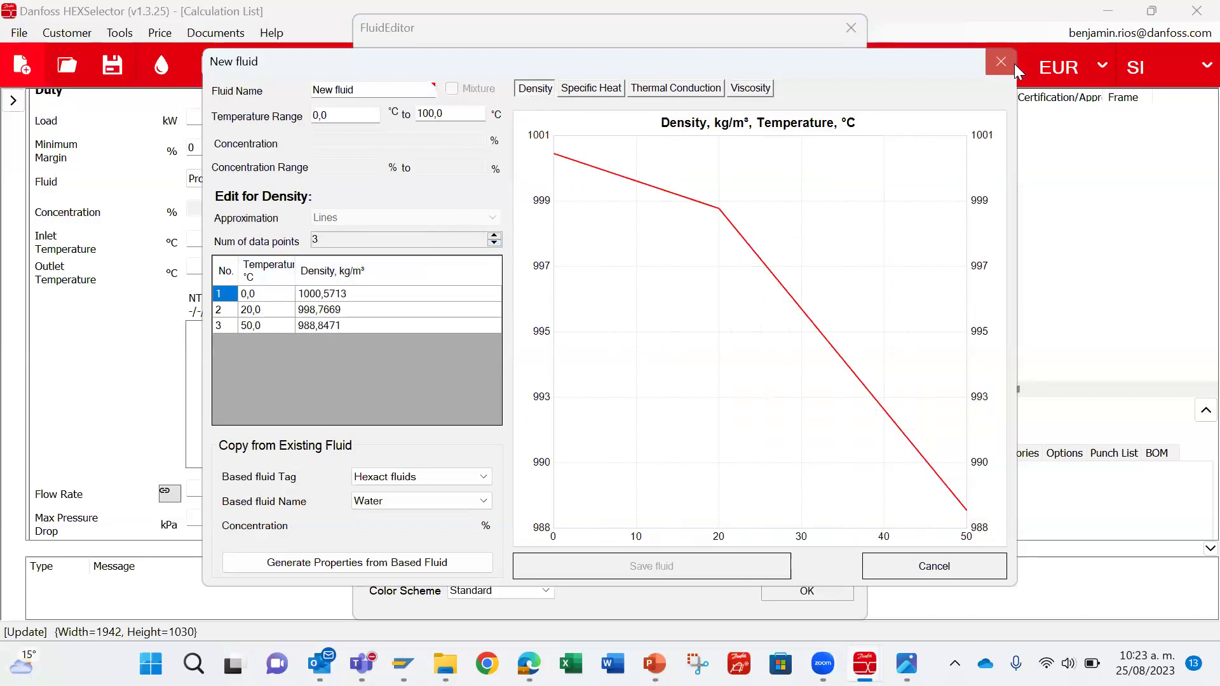
{"action": "left_click", "coordinate": [591, 87]}
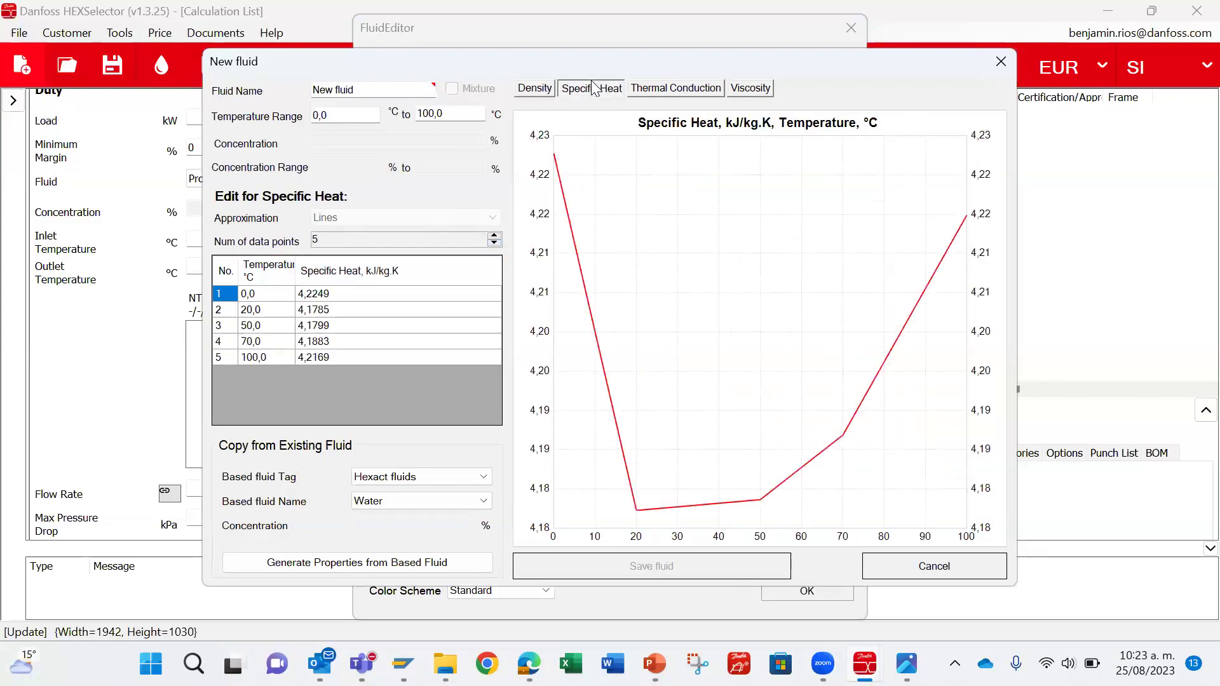
{"action": "left_click", "coordinate": [665, 89]}
{"action": "left_click", "coordinate": [741, 89]}
{"action": "left_click", "coordinate": [1011, 64]}
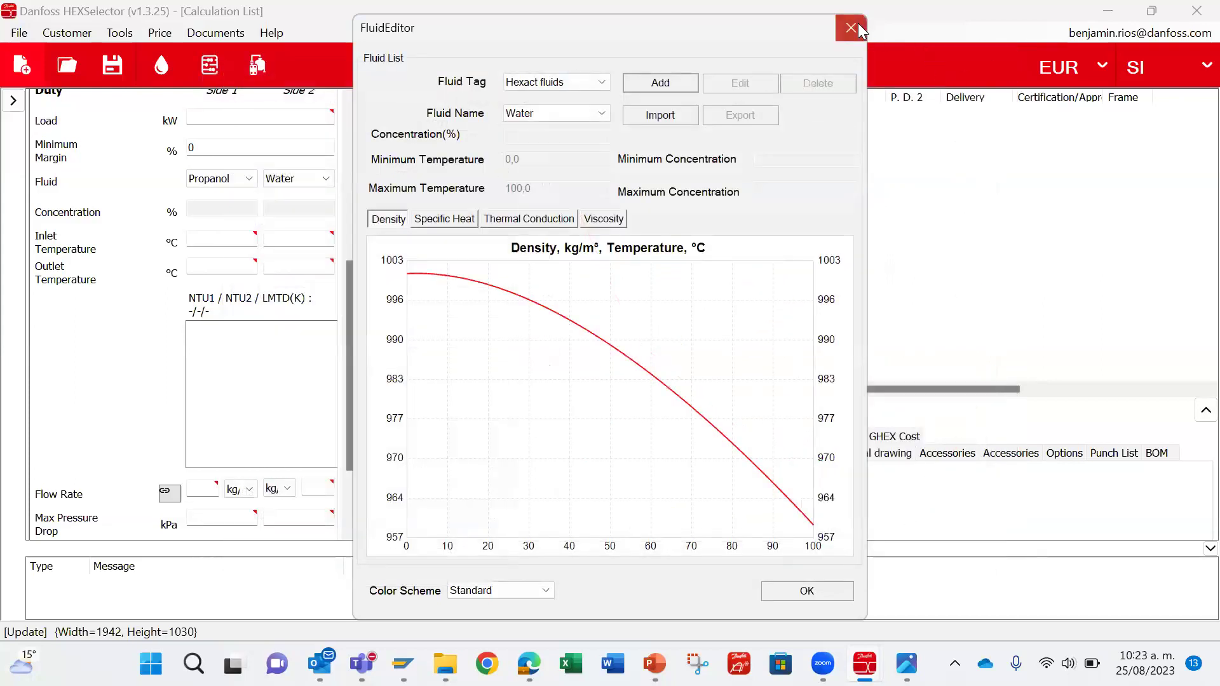
{"action": "left_click", "coordinate": [852, 25]}
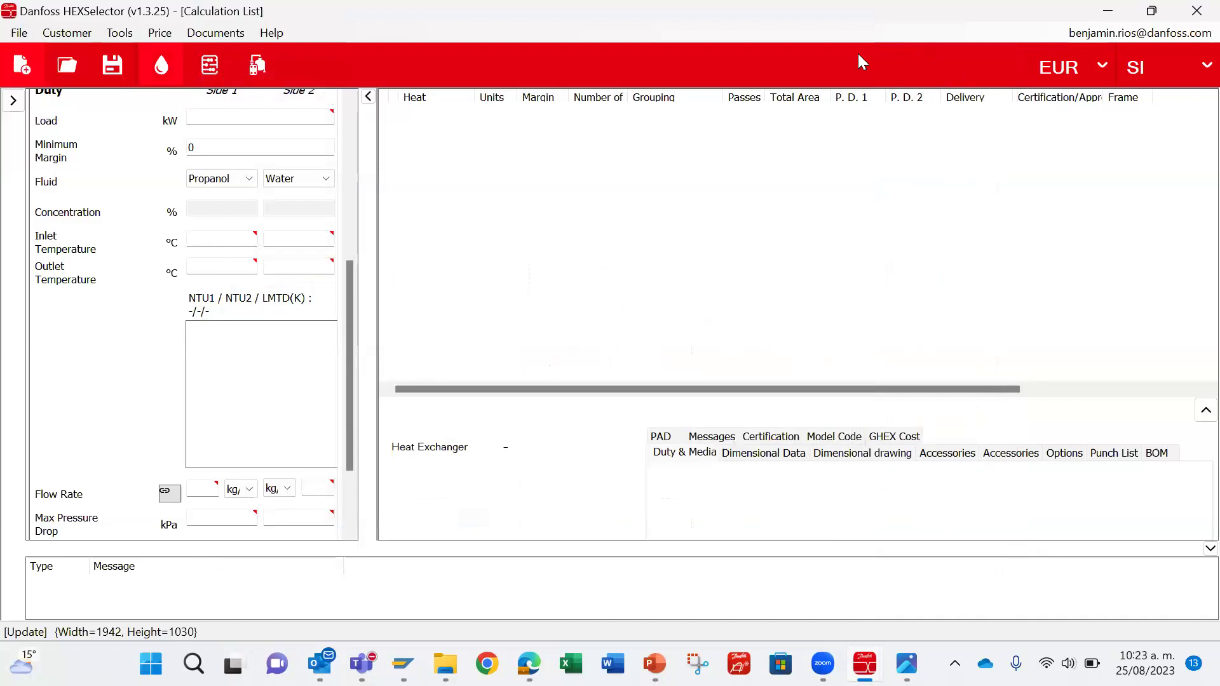
Step: View the available unit systems and switch to the PowerPoint presentation
{"action": "left_click", "coordinate": [1205, 65]}
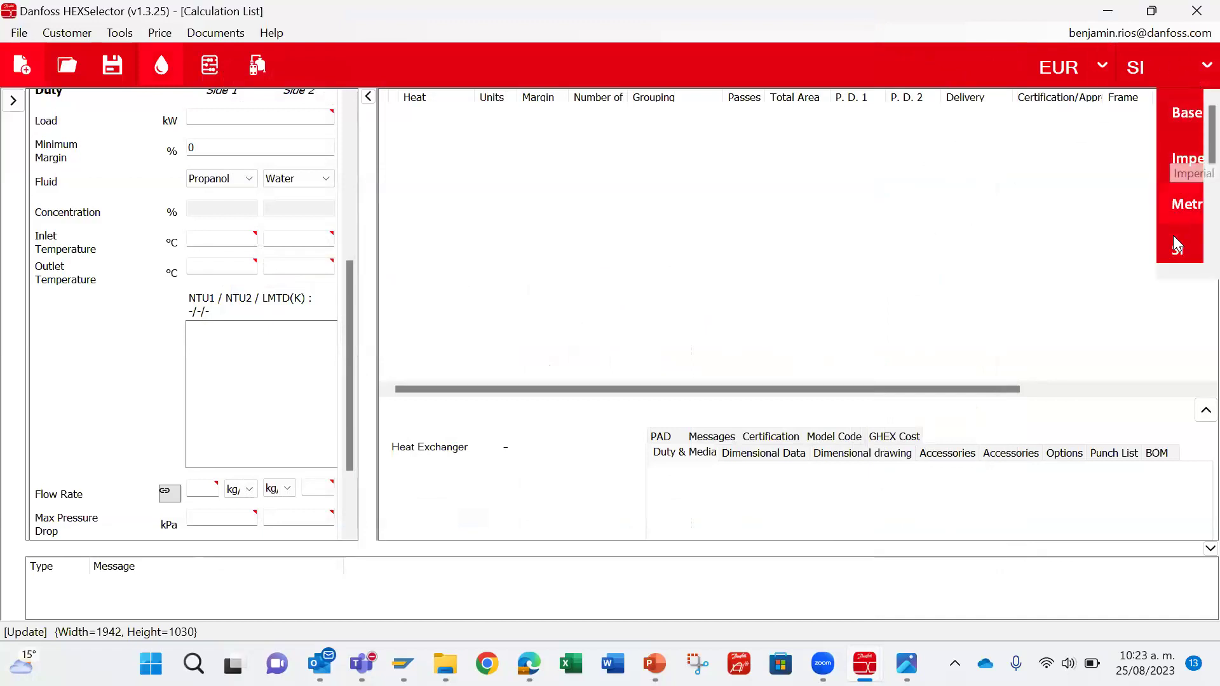
{"action": "left_click", "coordinate": [1138, 33]}
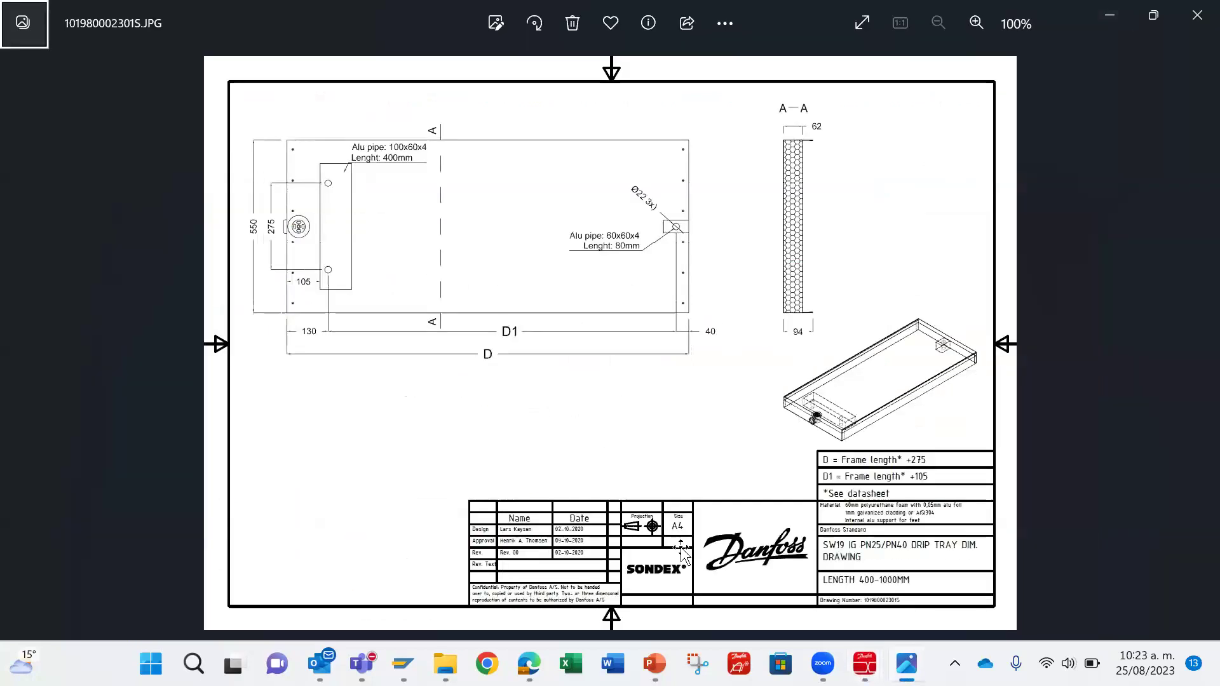
{"action": "key", "text": "alt+Tab"}
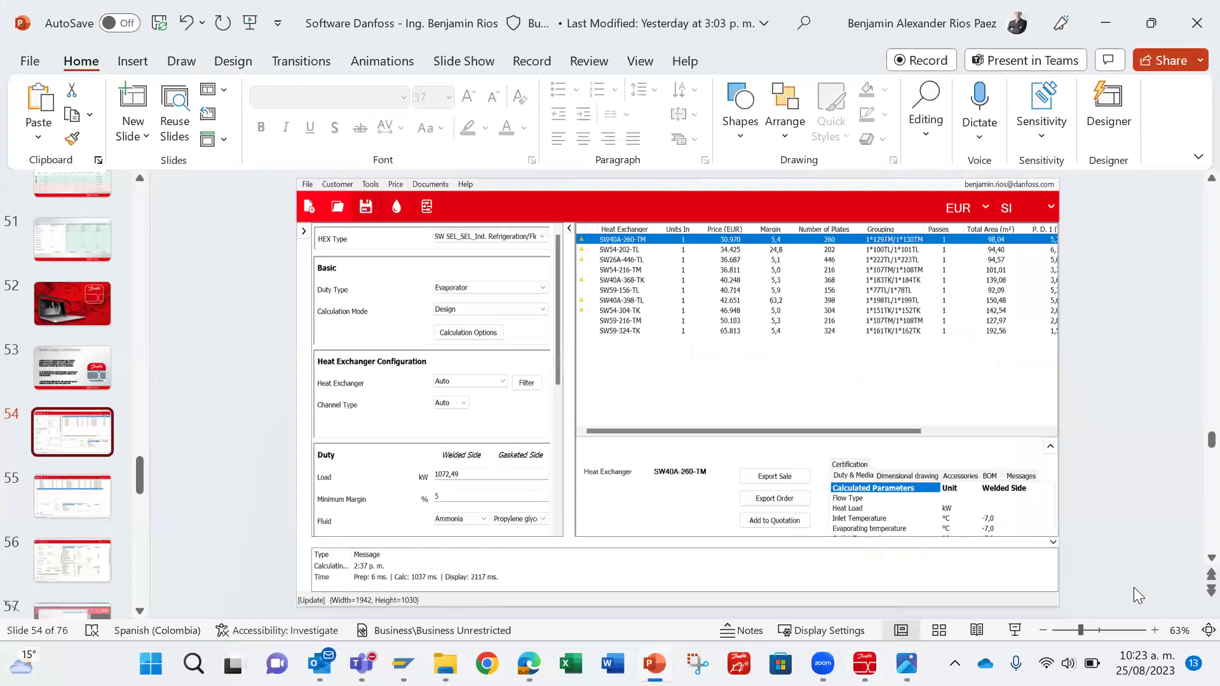
Step: Start the slide show from slide 54 and turn on the laser pointer
{"action": "left_click", "coordinate": [1015, 630]}
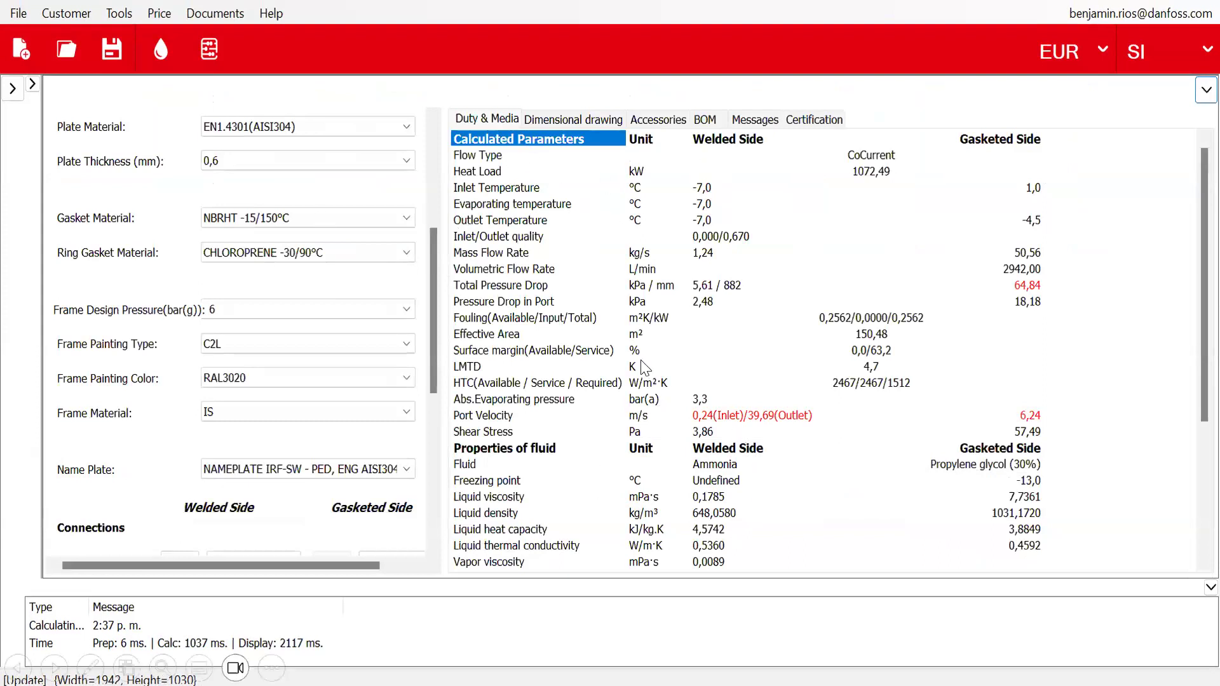
{"action": "left_click", "coordinate": [90, 667]}
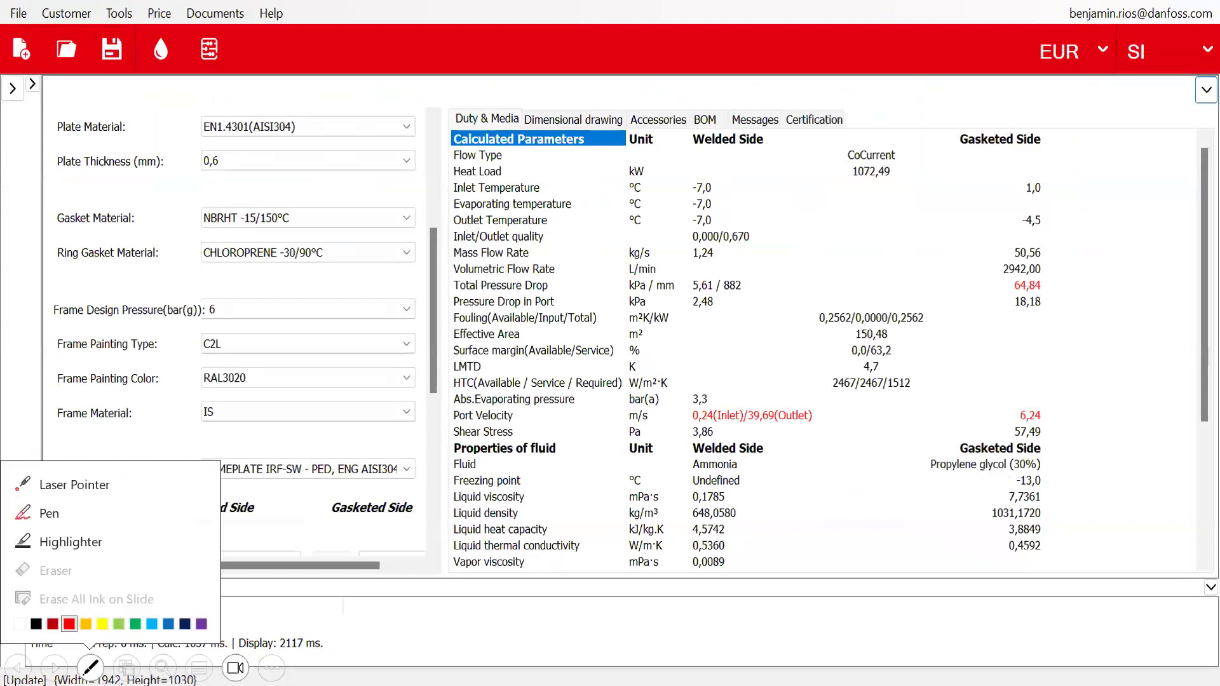
{"action": "left_click", "coordinate": [90, 488]}
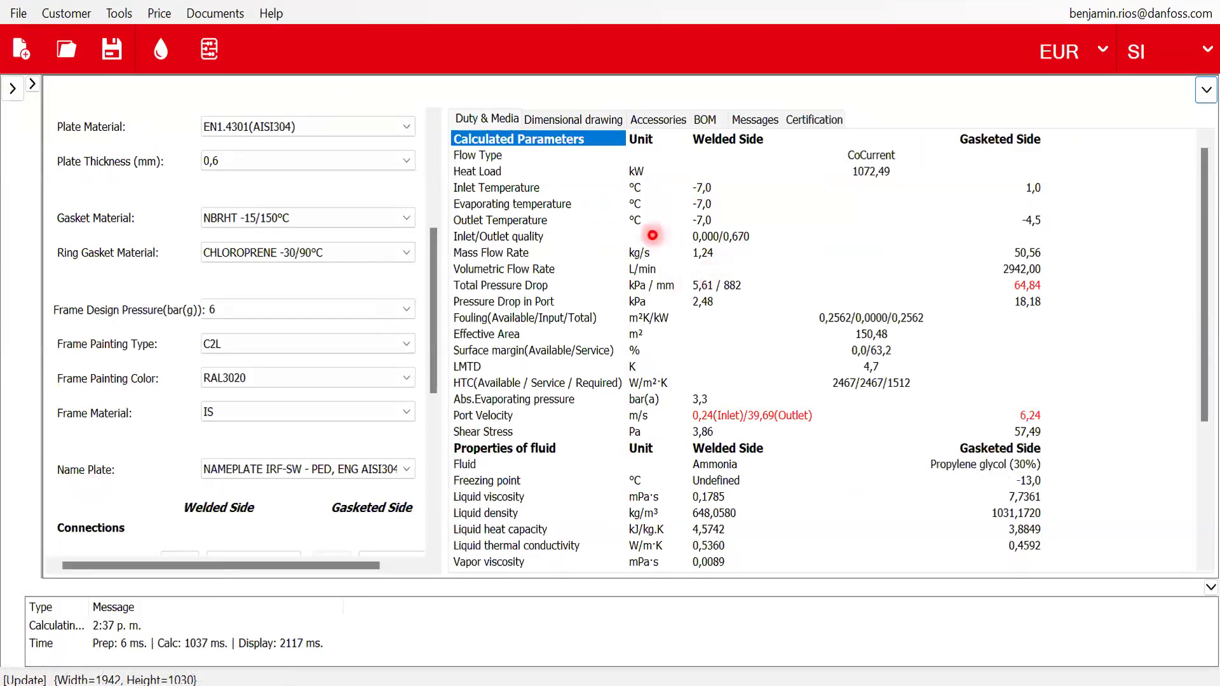
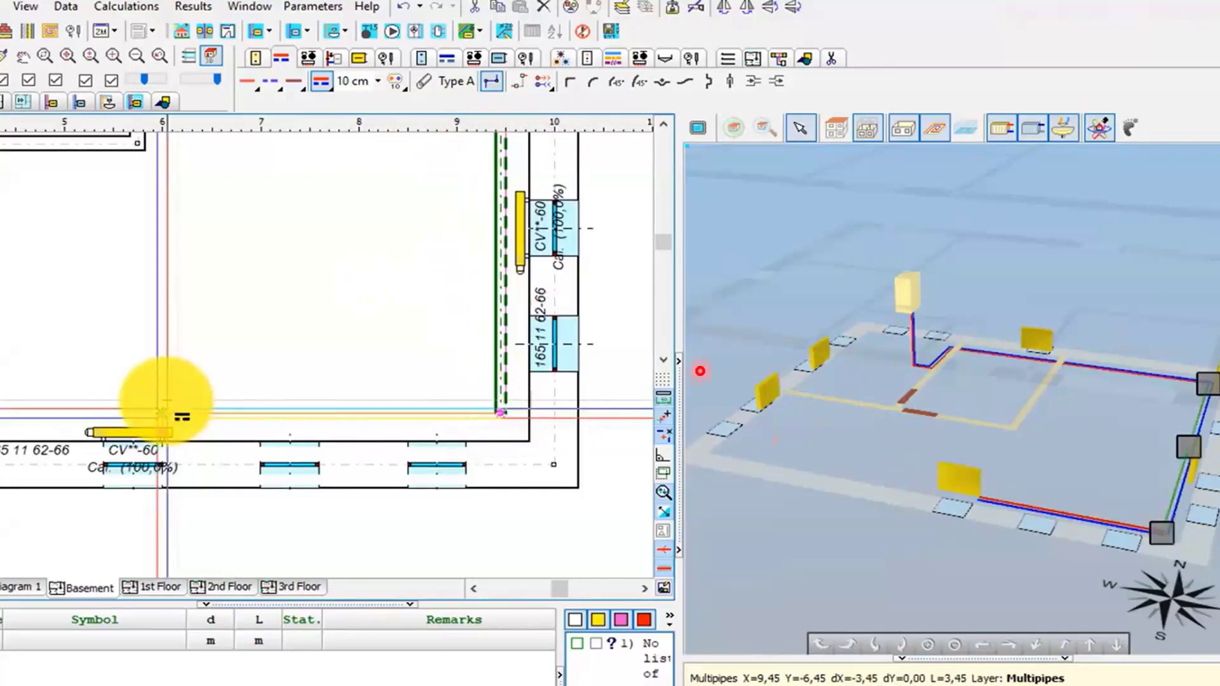
{"action": "left_click", "coordinate": [495, 85]}
{"action": "left_click", "coordinate": [319, 88]}
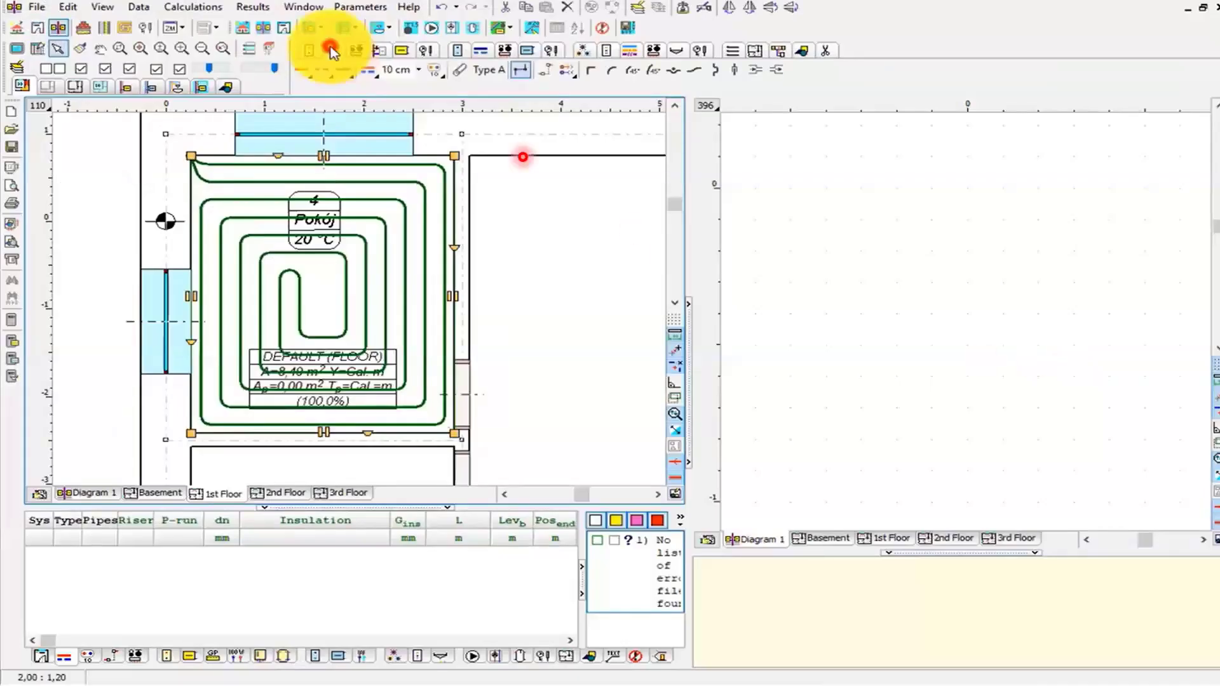
{"action": "left_click", "coordinate": [332, 50]}
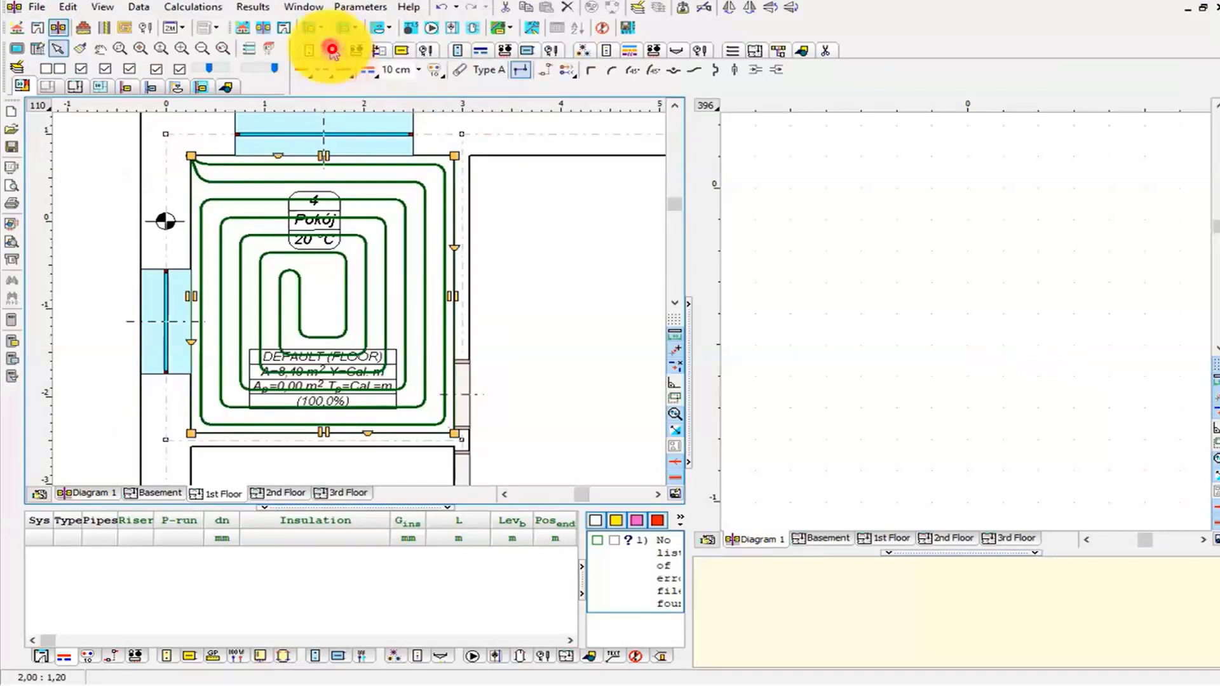